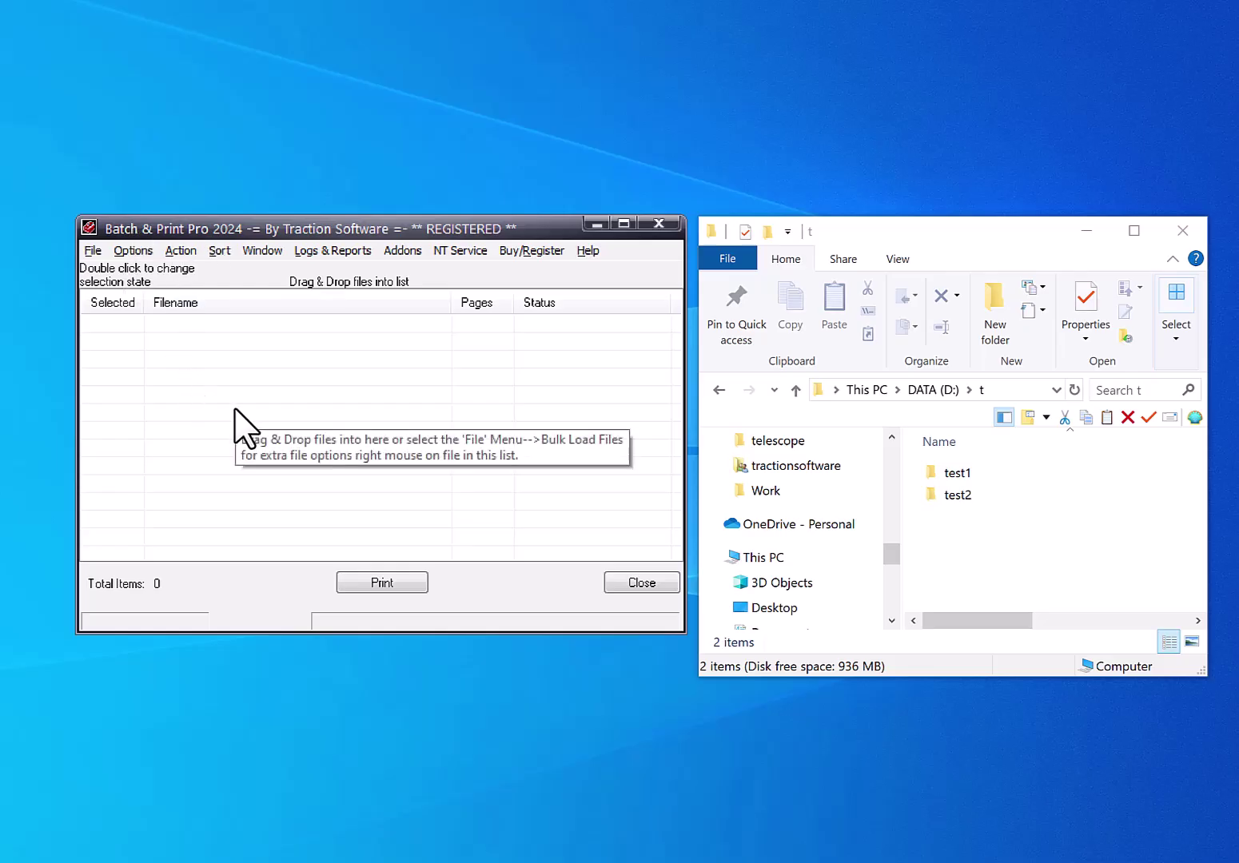
# Open the directory monitor setup and set the monitor directory path to D:\t\test1, copied from the test1 folder's address.
pyautogui.click(128, 250)
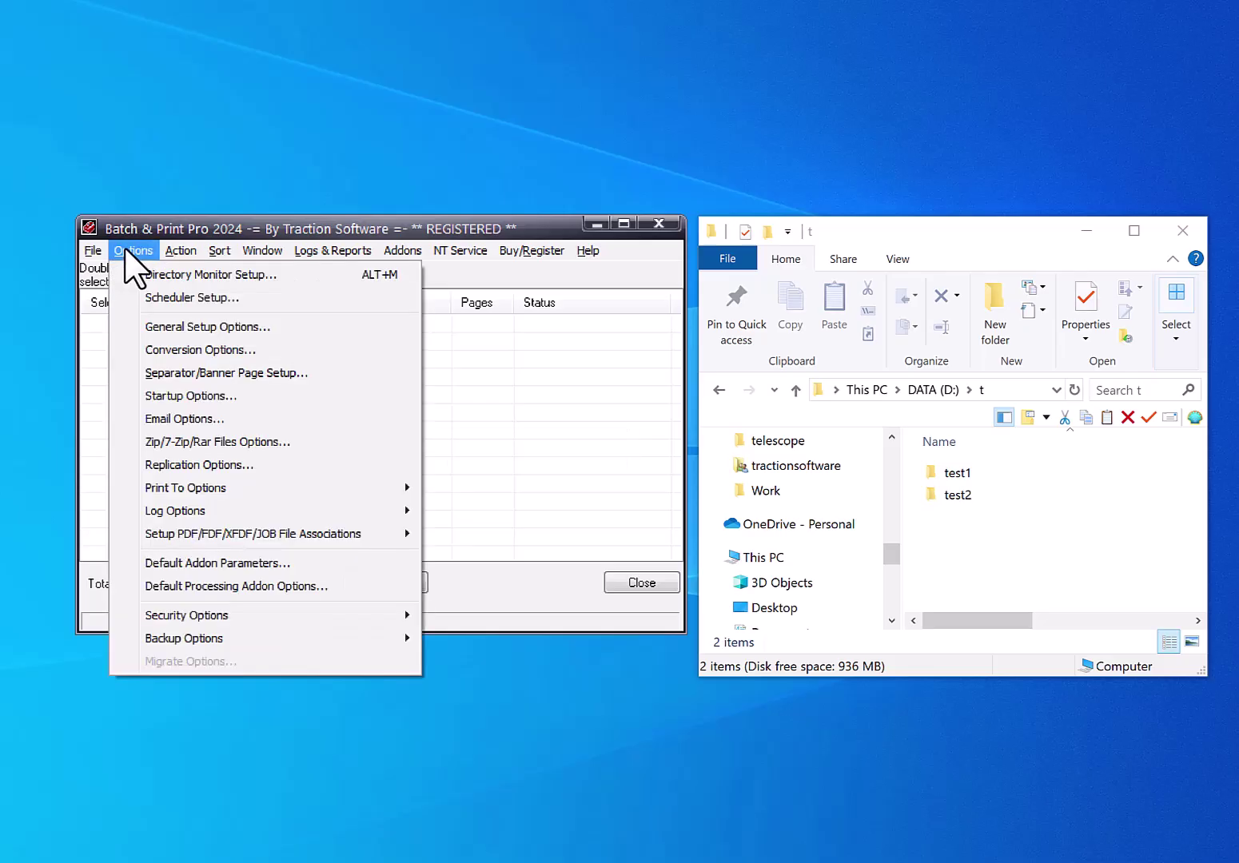
pyautogui.click(176, 274)
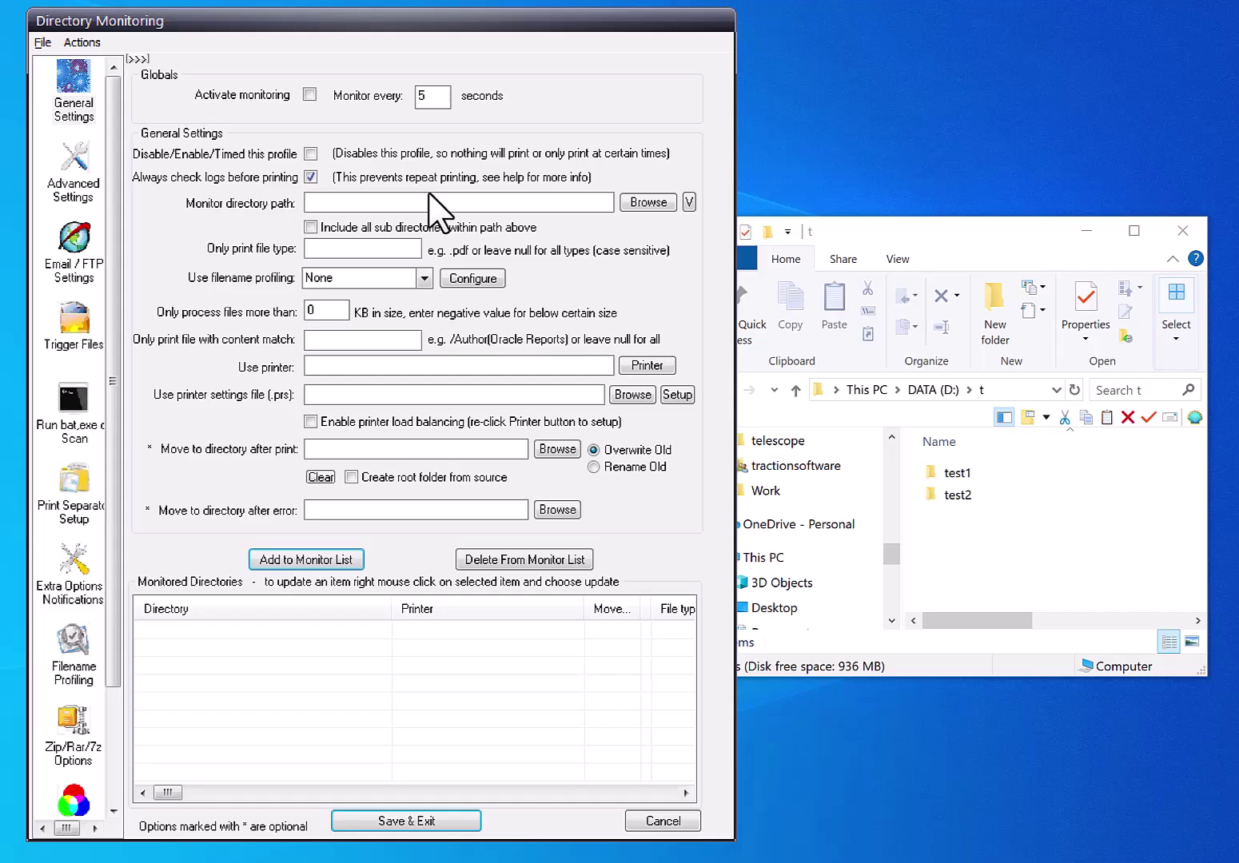
pyautogui.doubleClick(957, 473)
pyautogui.click(1010, 389)
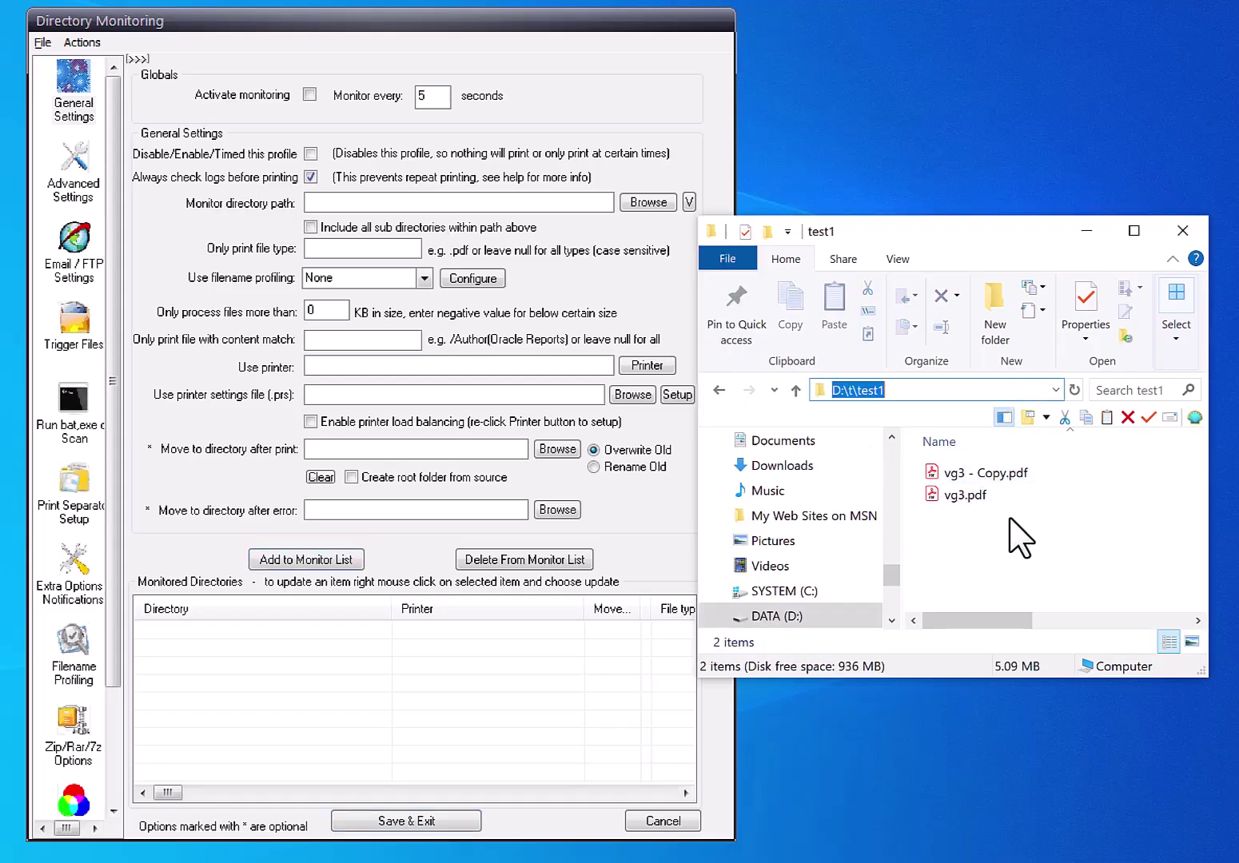
pyautogui.click(1026, 553)
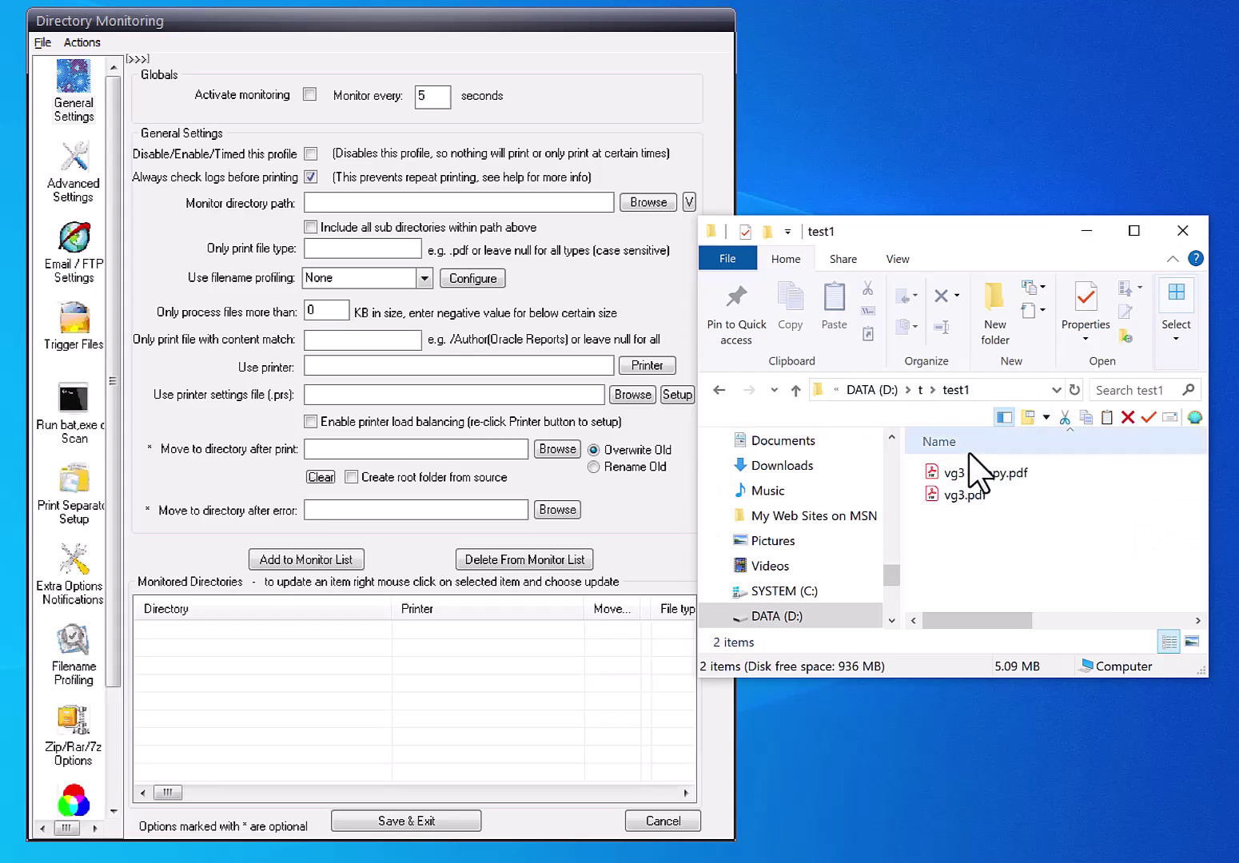
pyautogui.click(452, 207)
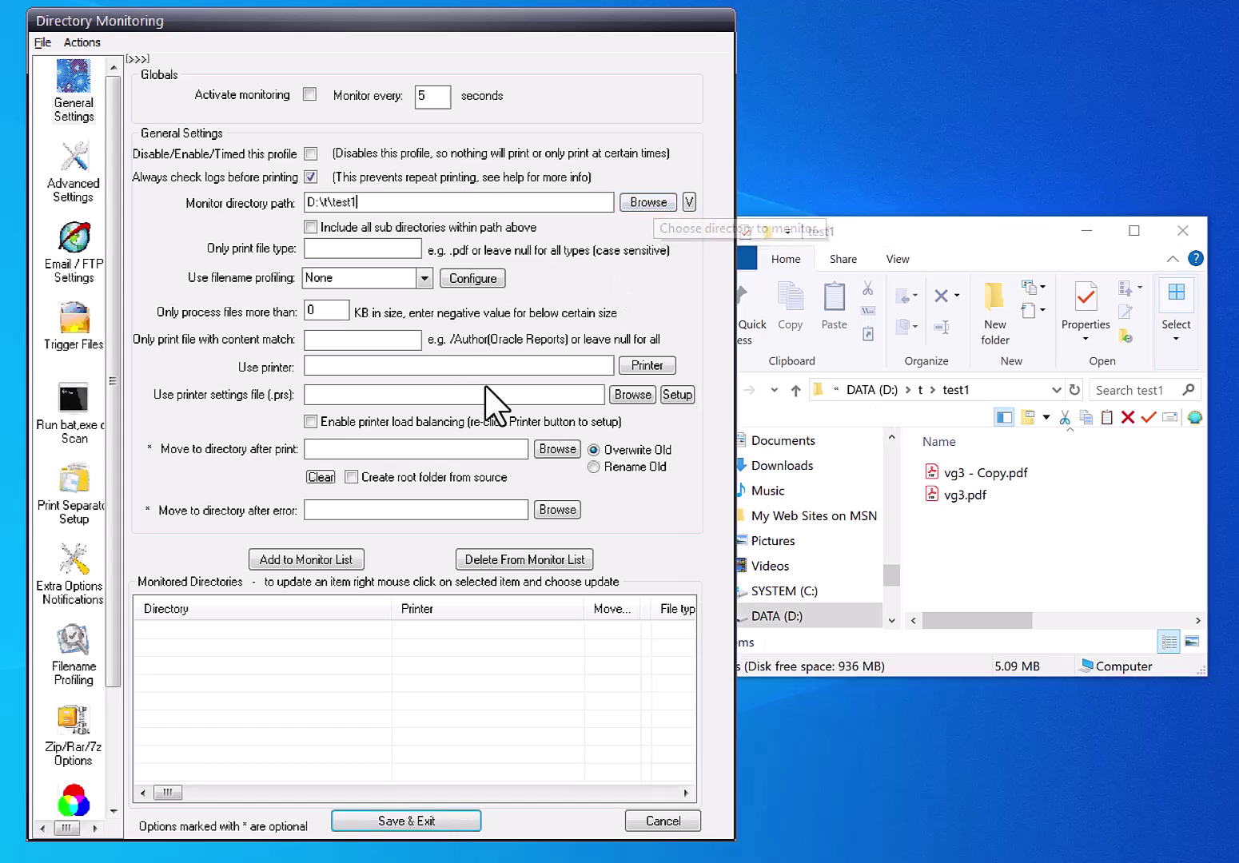
pyautogui.click(986, 537)
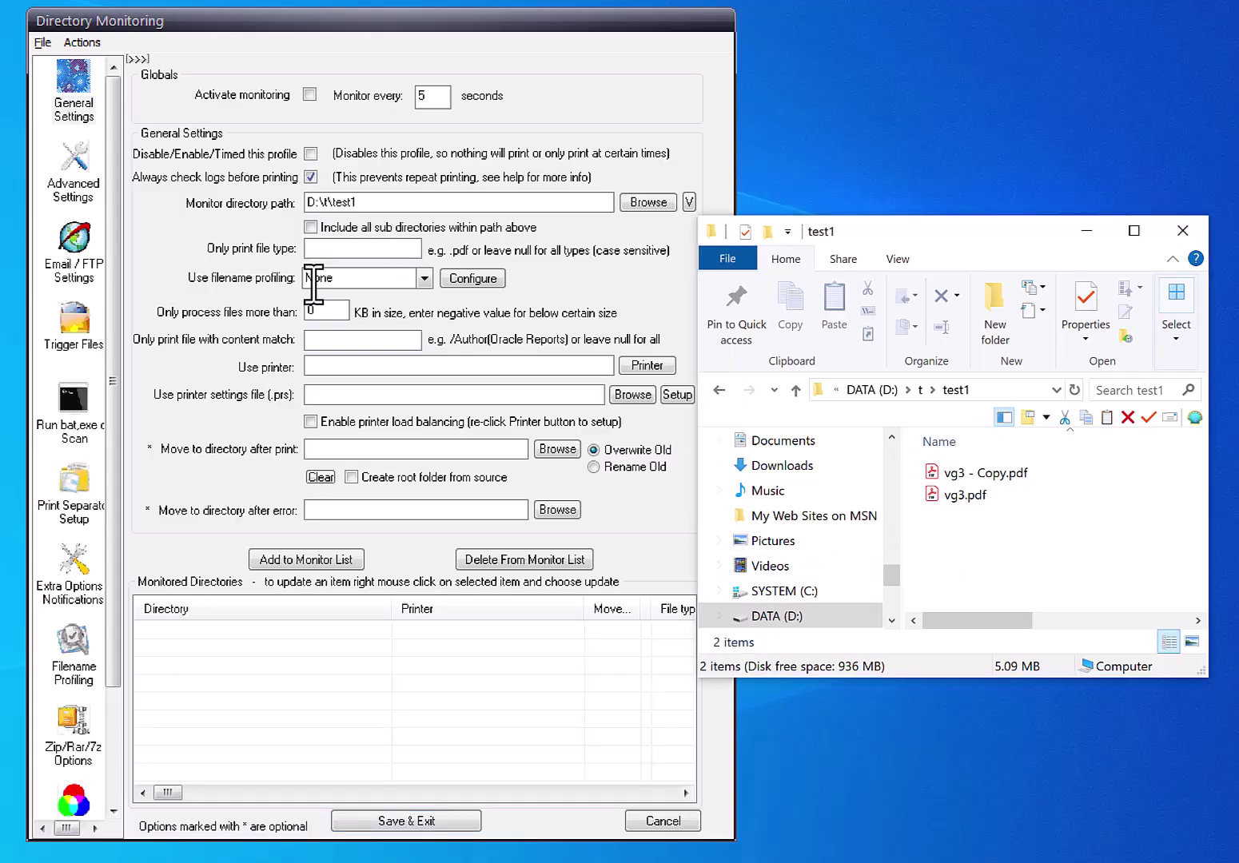
# Assign the Xerox WorkCentre 5890 PS printer to the test1 path and add it to the monitor list without a move-to directory.
pyautogui.click(654, 366)
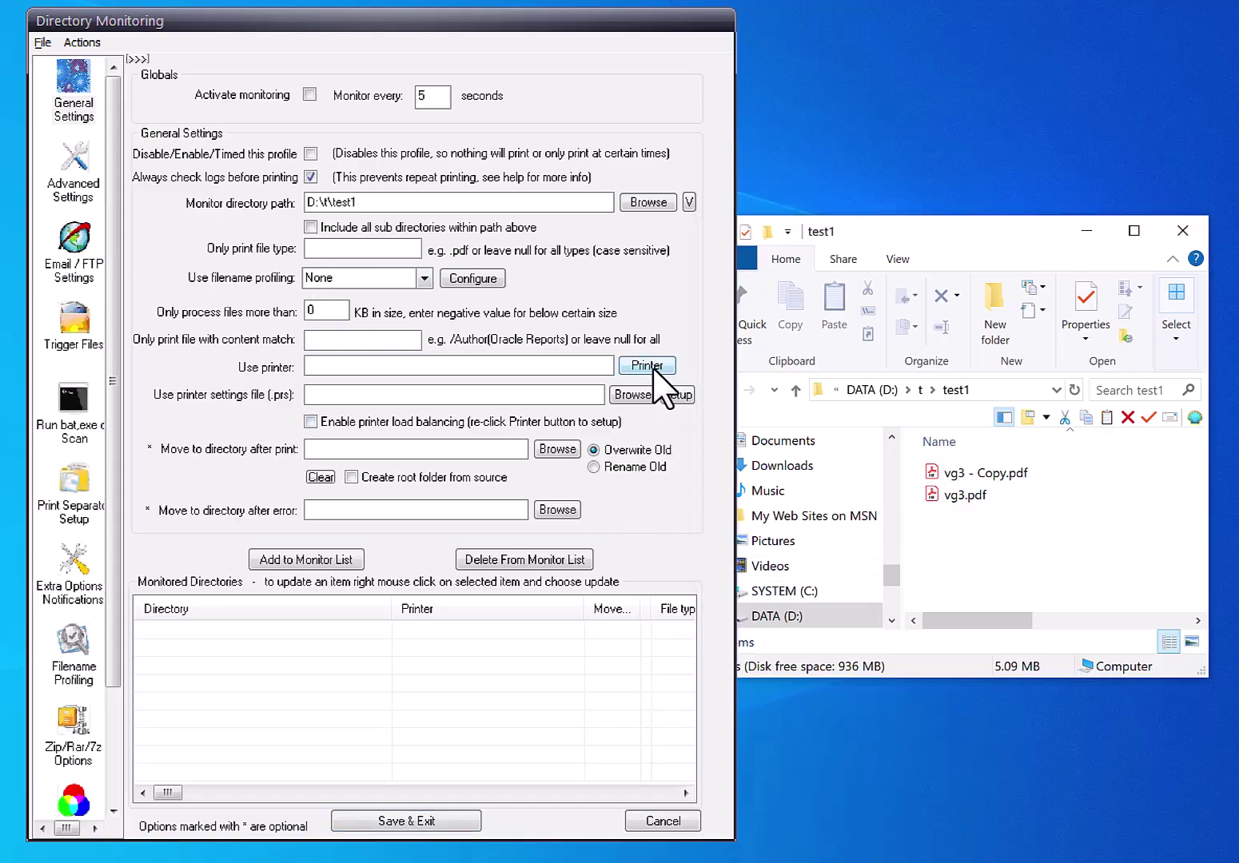
pyautogui.click(653, 366)
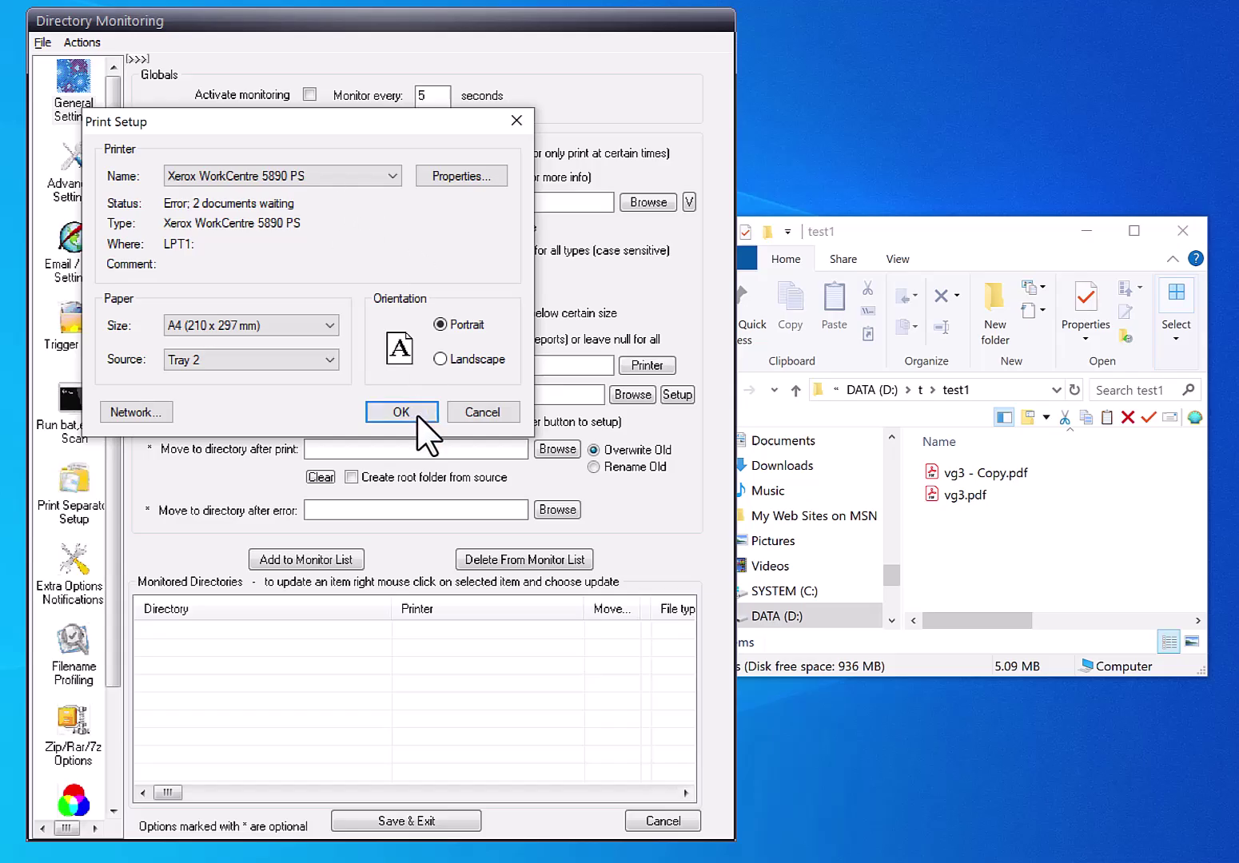
pyautogui.click(409, 412)
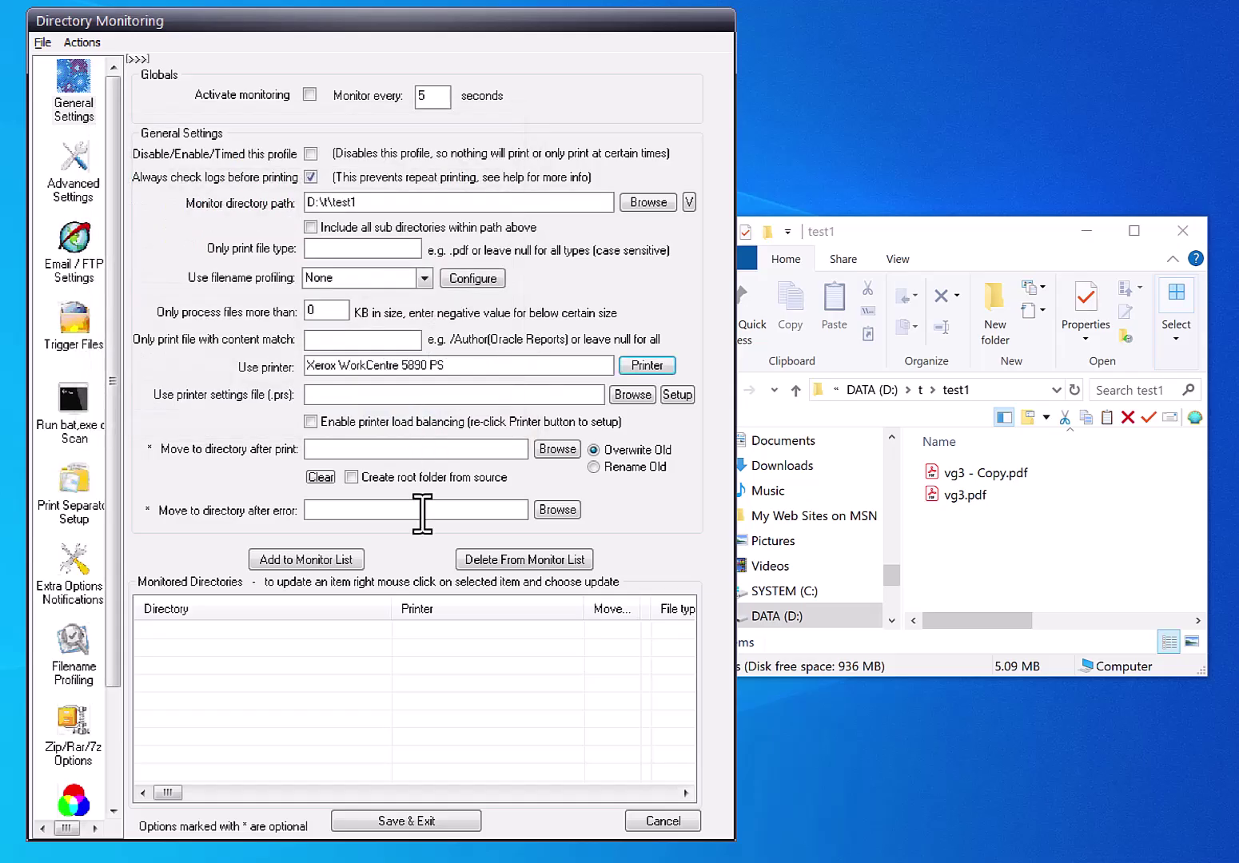
pyautogui.click(329, 558)
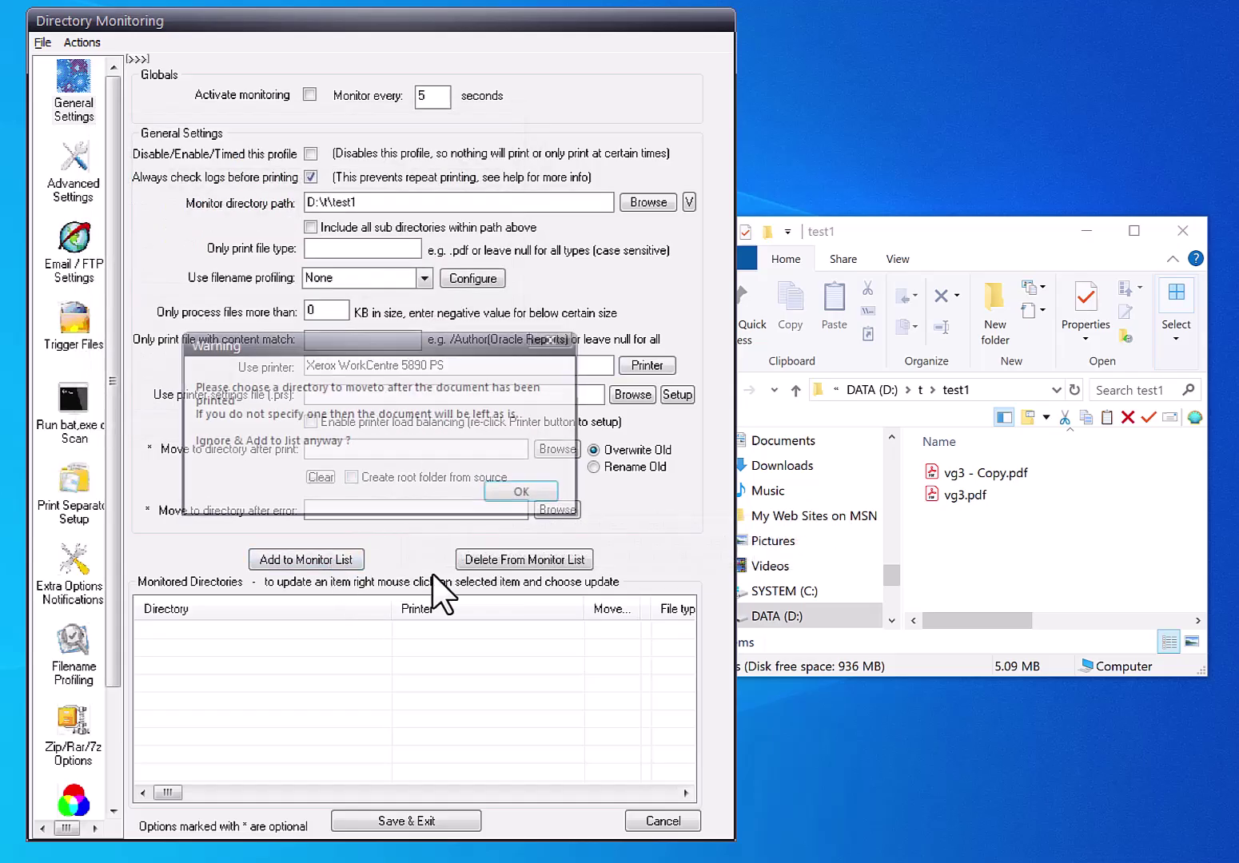
pyautogui.click(529, 496)
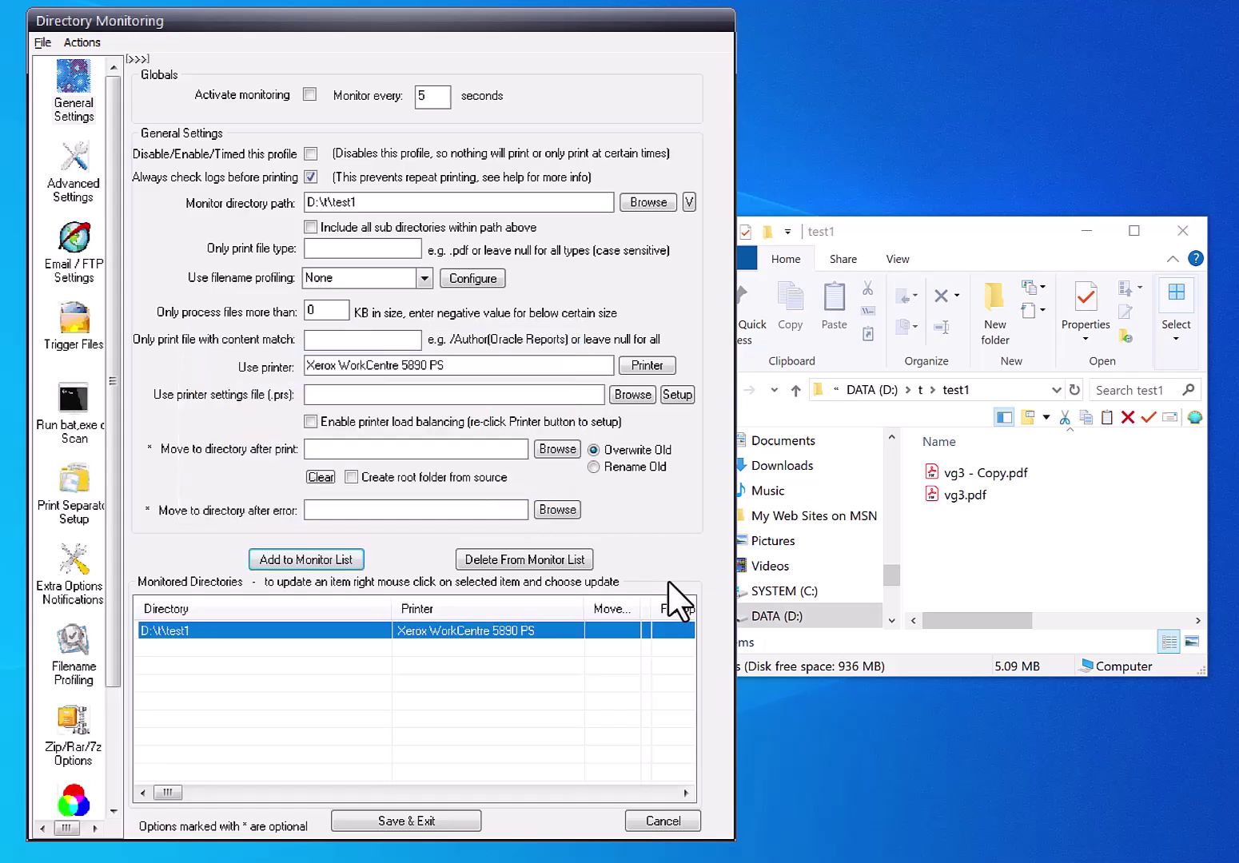
# Copy the address of the test2 folder and set the monitor directory path to D:\t\test2.
pyautogui.click(951, 534)
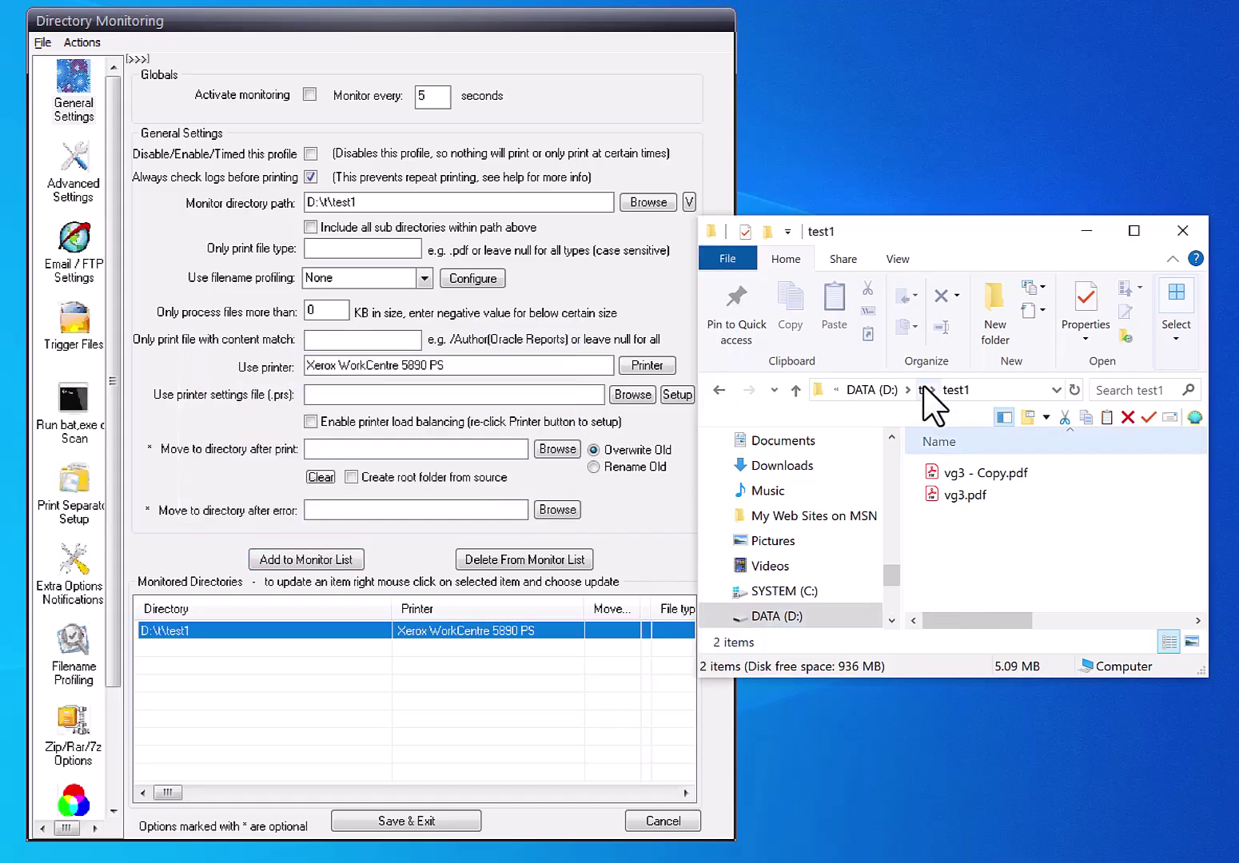
pyautogui.click(923, 389)
pyautogui.doubleClick(952, 494)
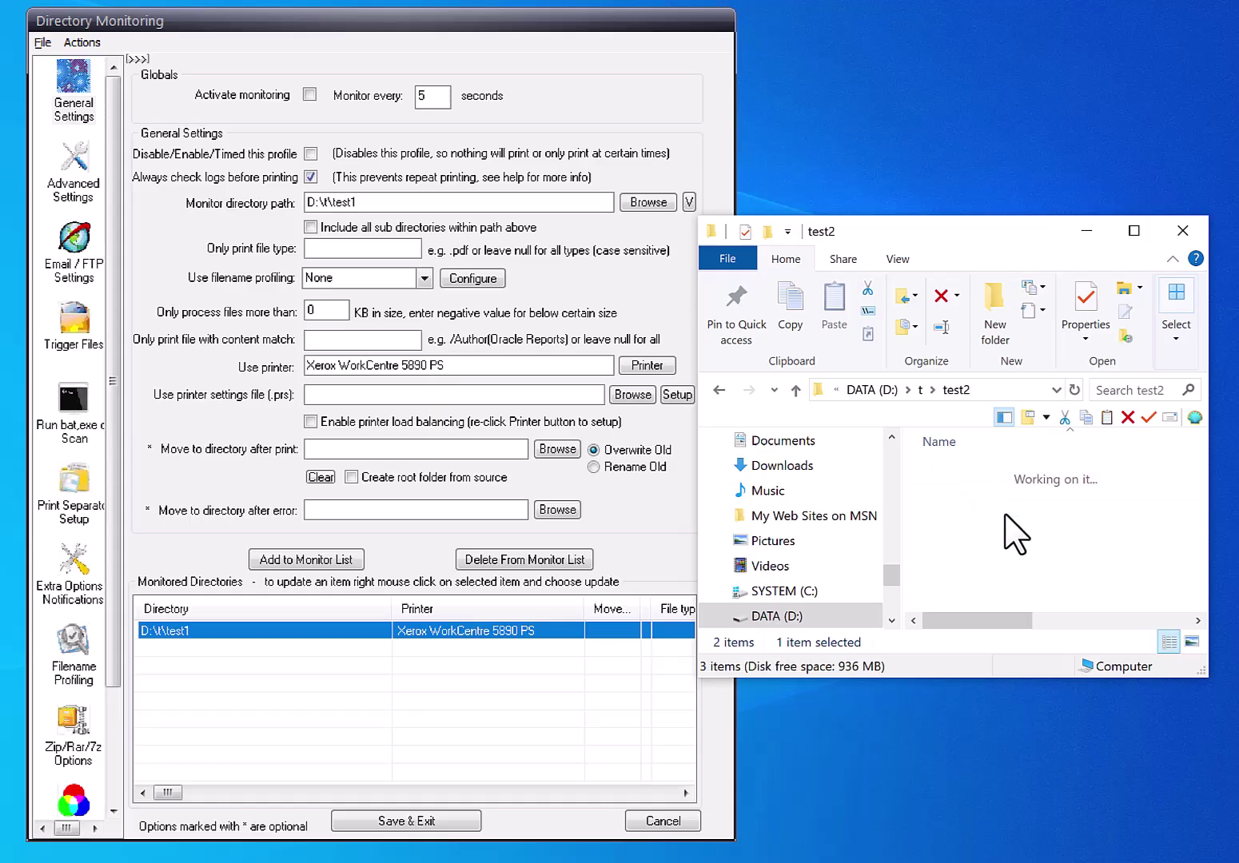
pyautogui.click(1015, 390)
pyautogui.hotkey('ctrl', 'c')
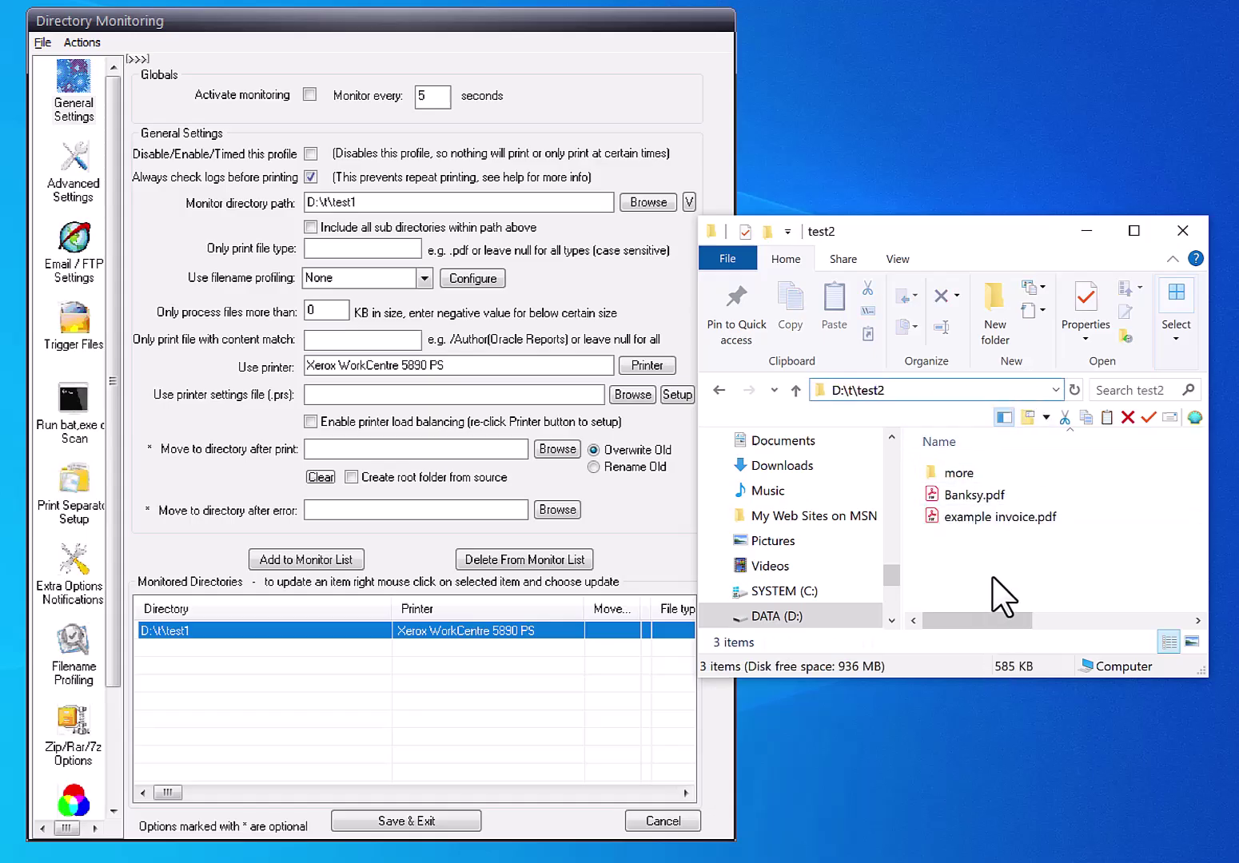
pyautogui.moveTo(396, 200); pyautogui.dragTo(152, 194)
pyautogui.hotkey('ctrl', 'v')
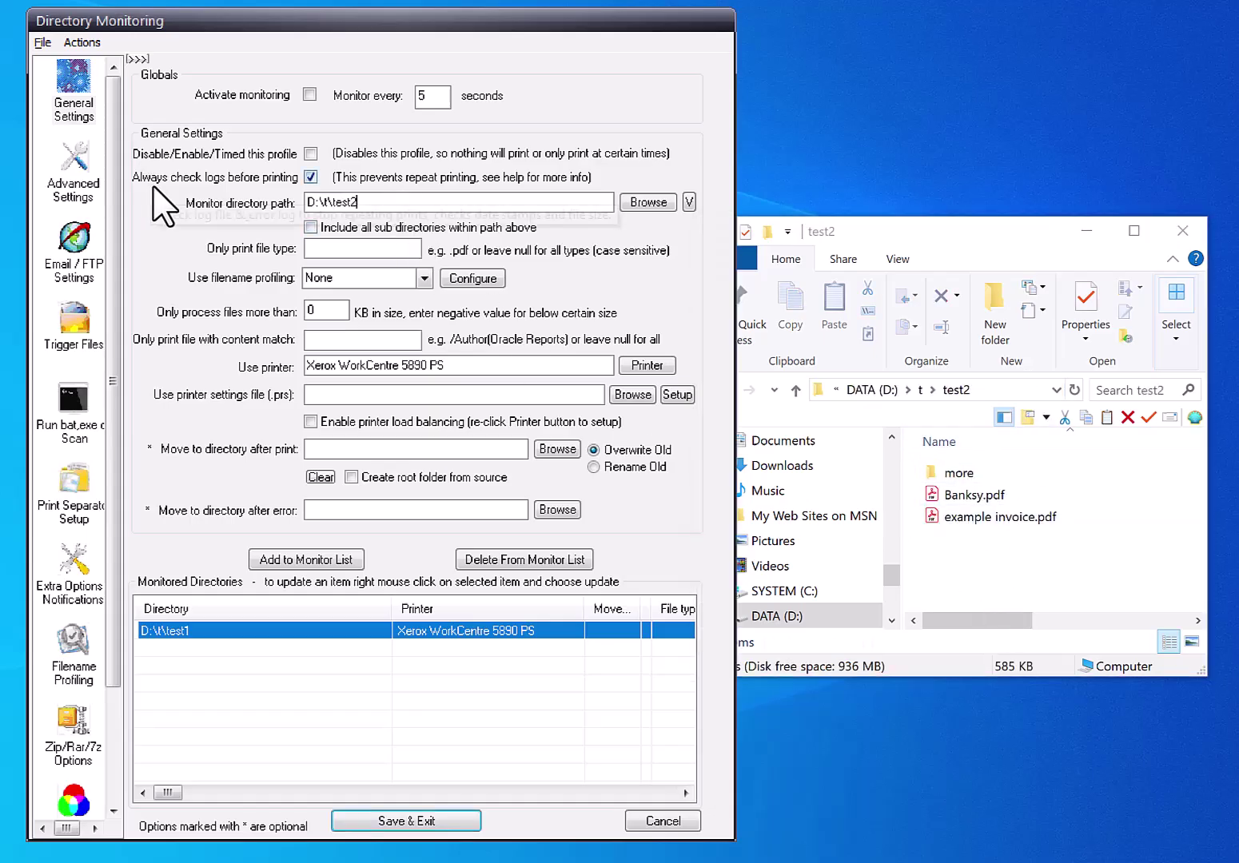
# Assign the SHARP MX-M654N PS printer to the test2 path and add it to the monitor list without a move-to directory.
pyautogui.click(643, 365)
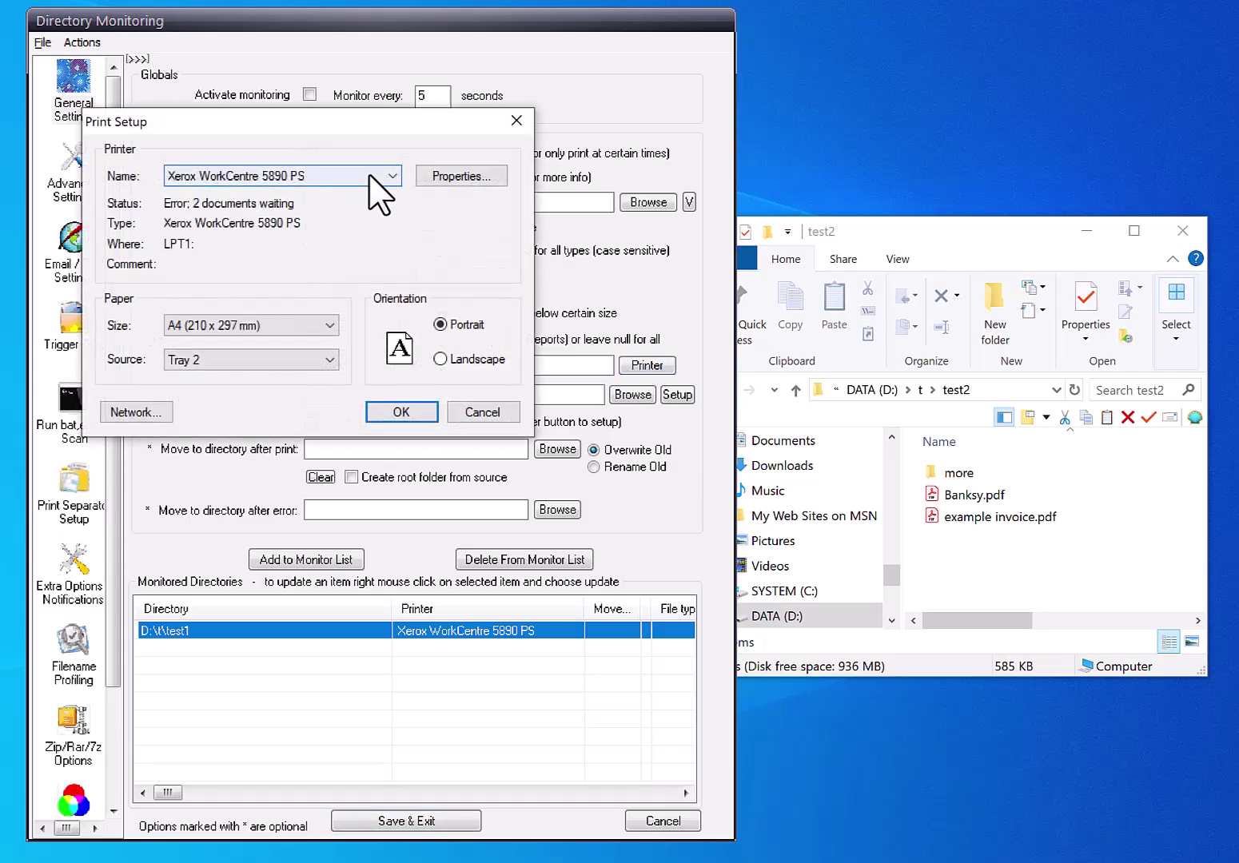
pyautogui.click(392, 176)
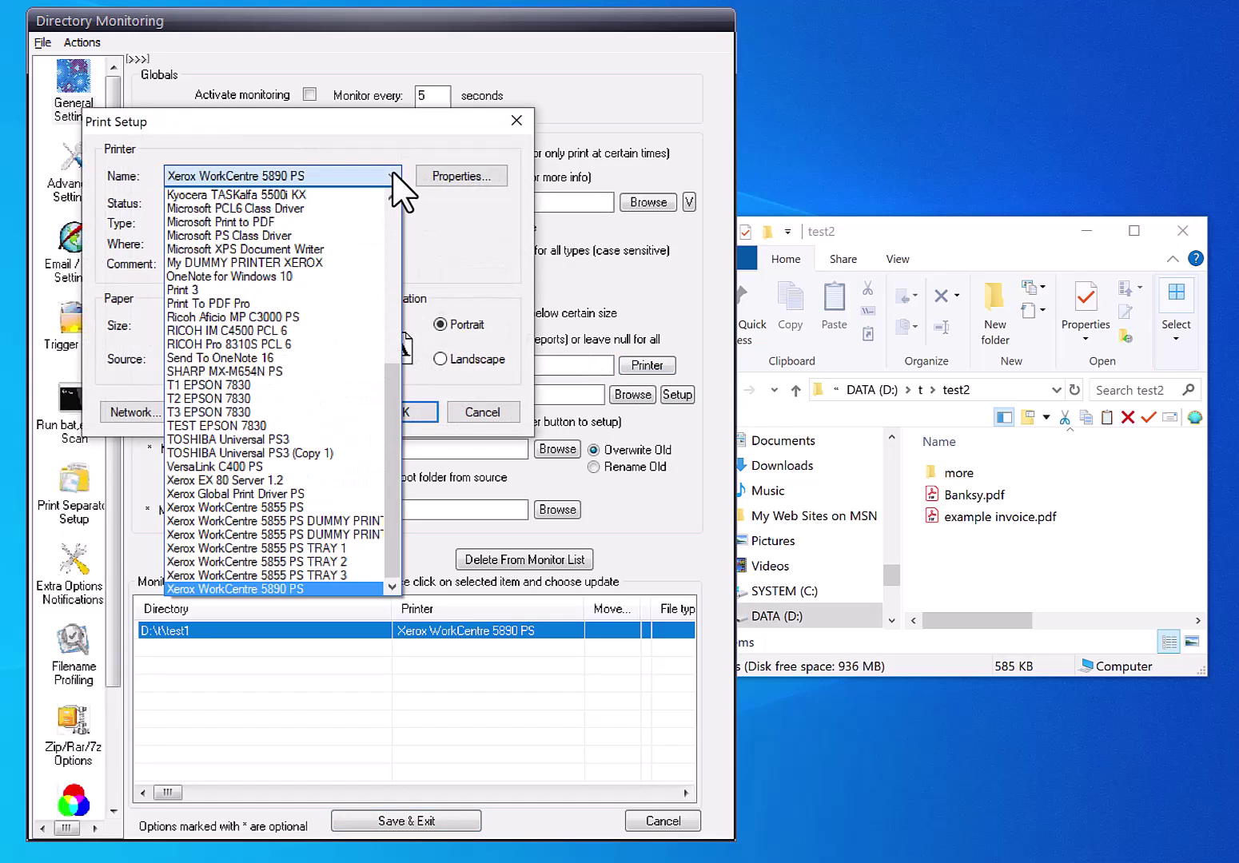
pyautogui.click(272, 371)
pyautogui.click(402, 413)
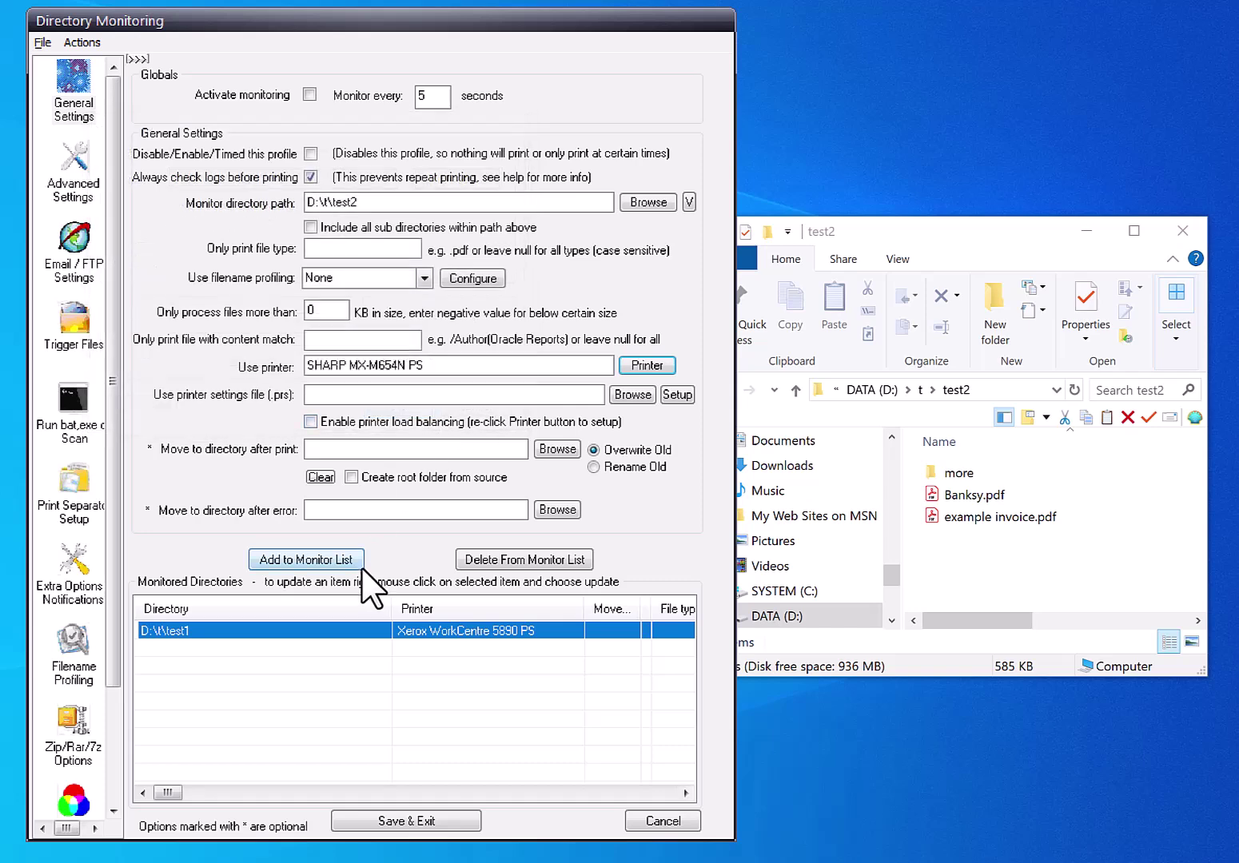
pyautogui.click(324, 559)
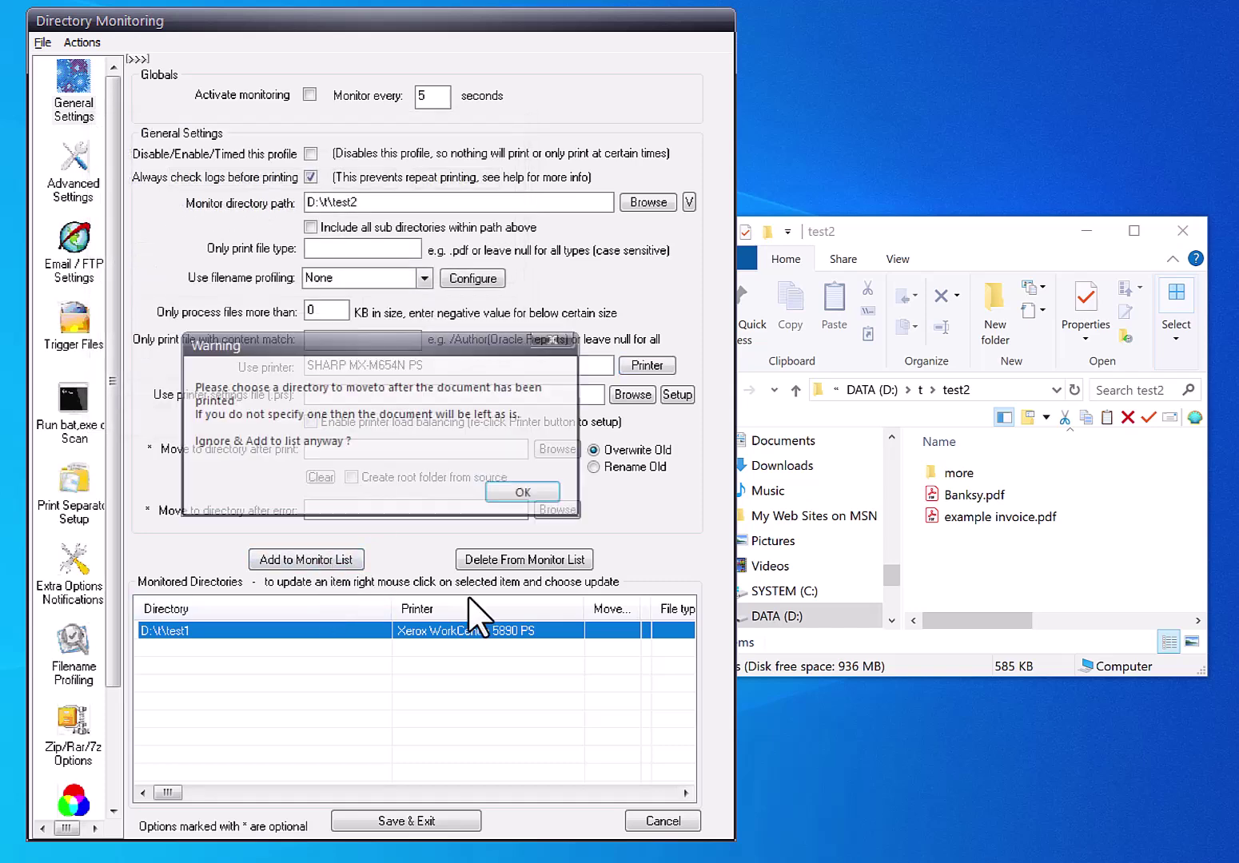
pyautogui.click(511, 491)
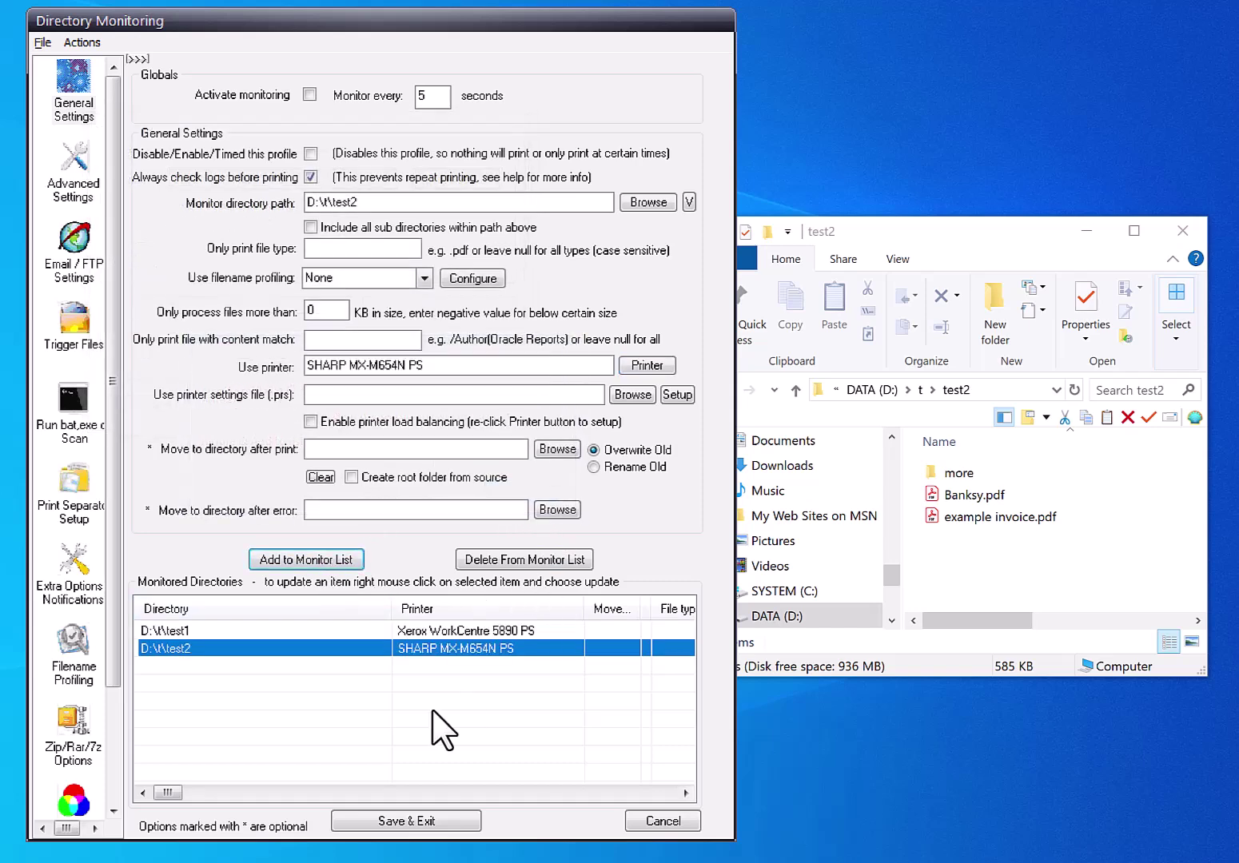
# Check both monitored directory profiles, then activate monitoring and save the setup.
pyautogui.click(178, 631)
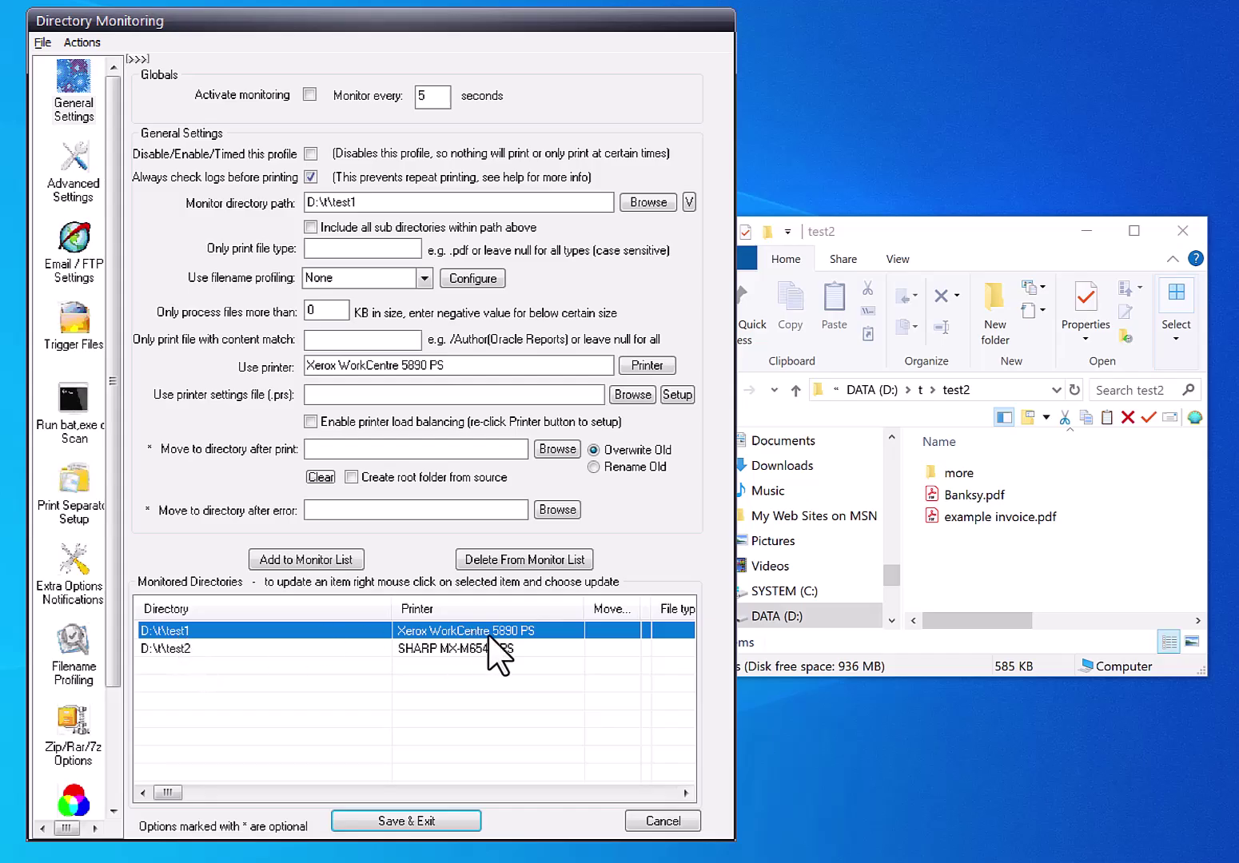
pyautogui.click(471, 649)
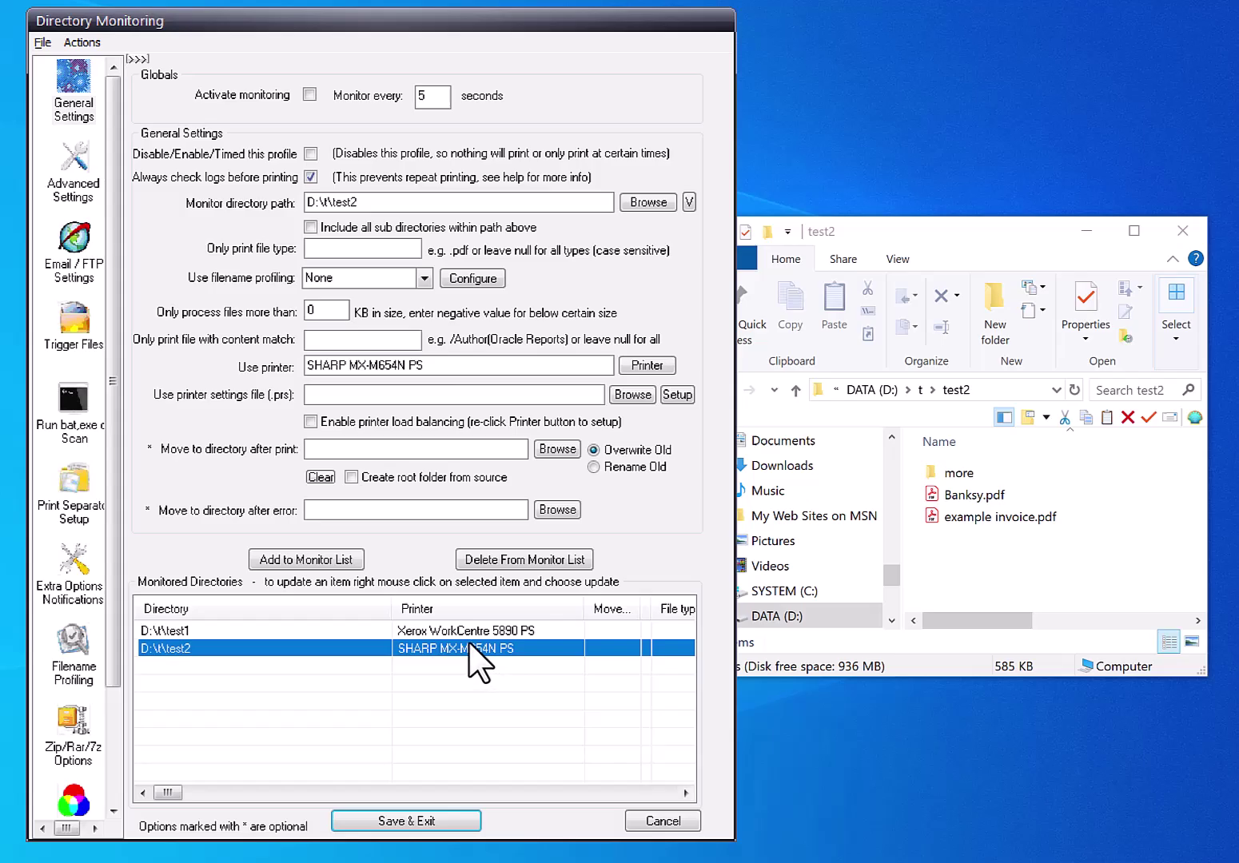
pyautogui.press('Up')
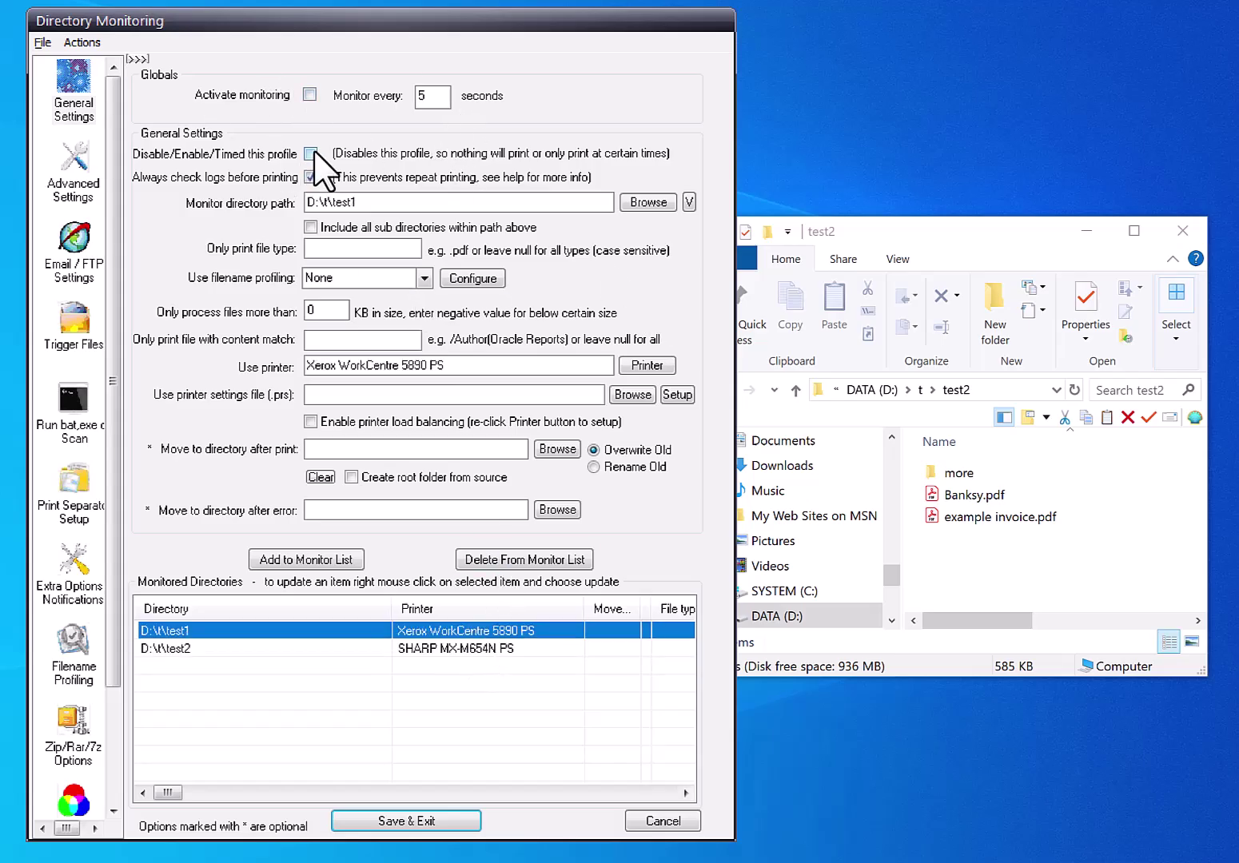
pyautogui.click(309, 94)
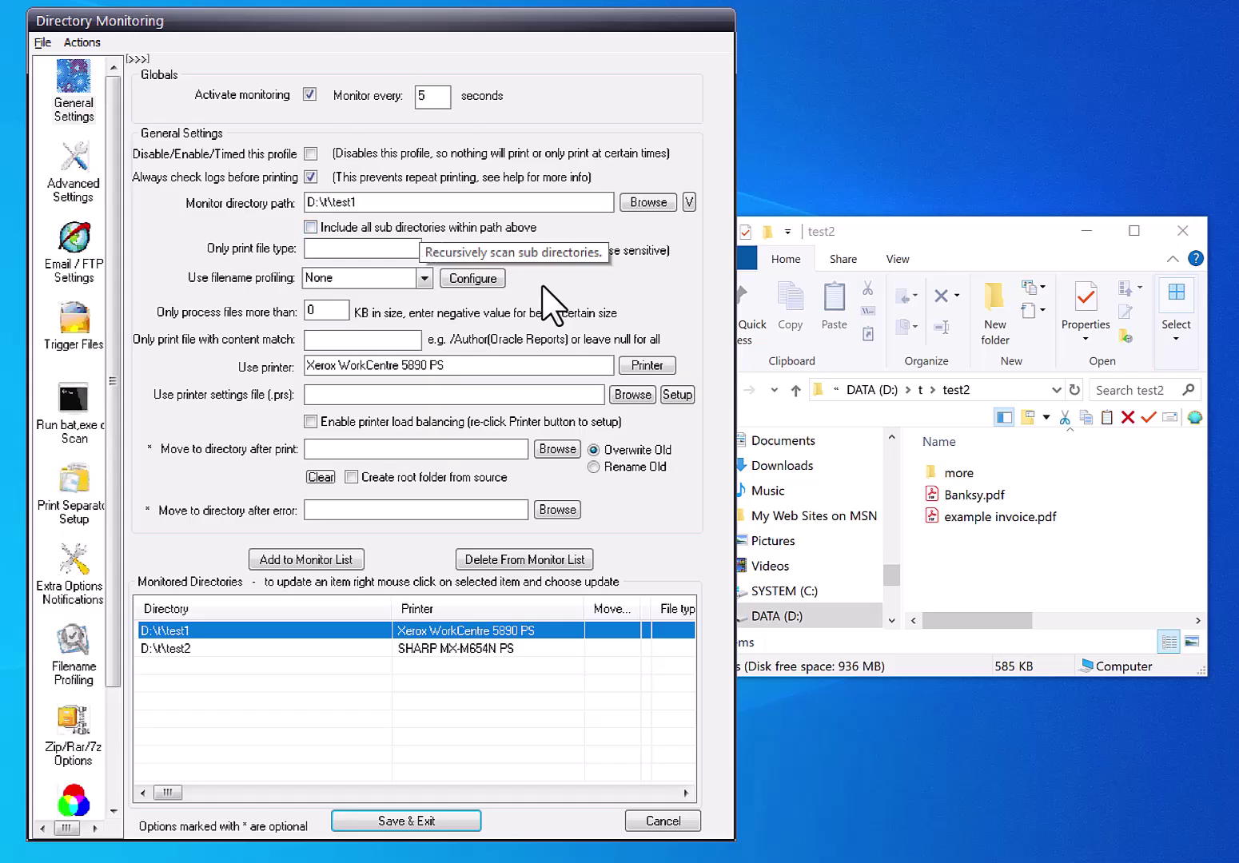
pyautogui.click(436, 822)
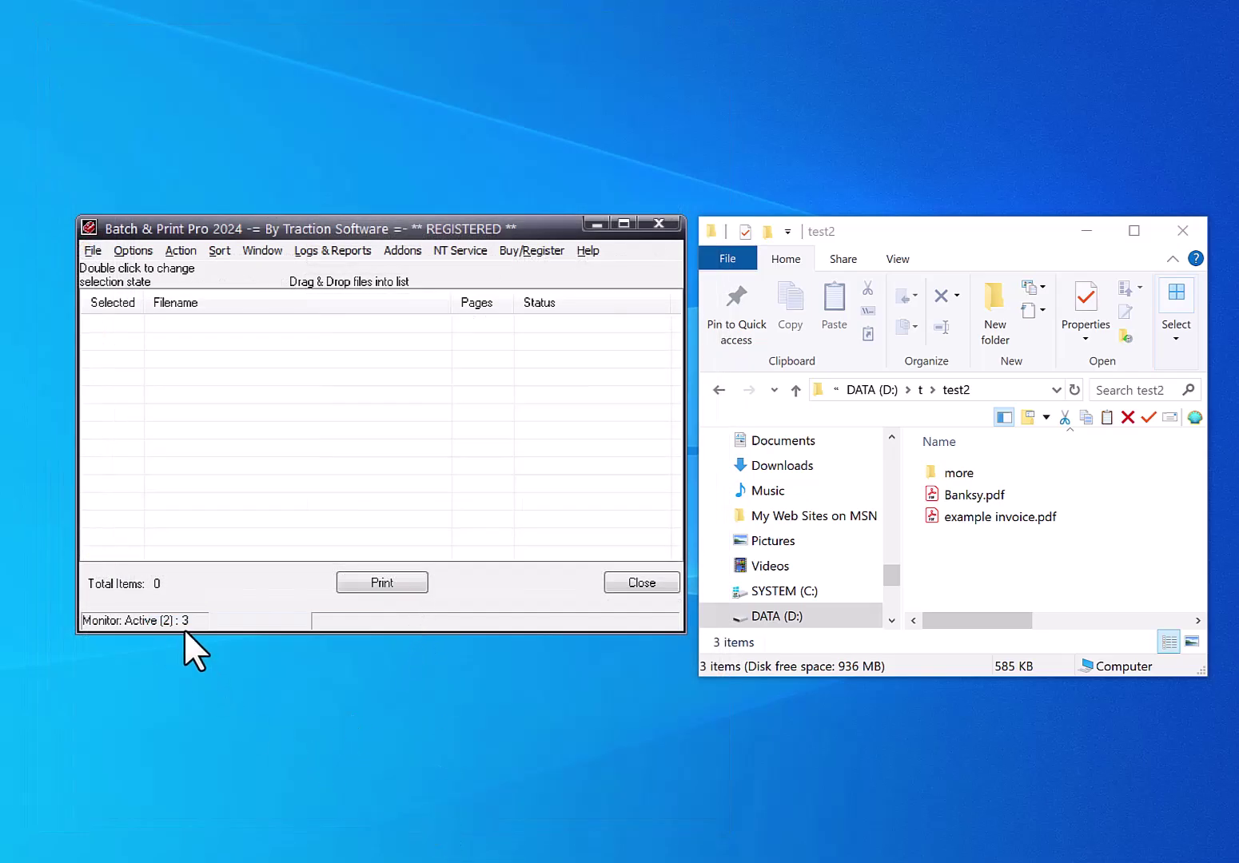
# View the contents of the test1 and test2 folders in File Explorer while the monitor scans them.
pyautogui.click(921, 390)
pyautogui.click(919, 391)
pyautogui.doubleClick(953, 476)
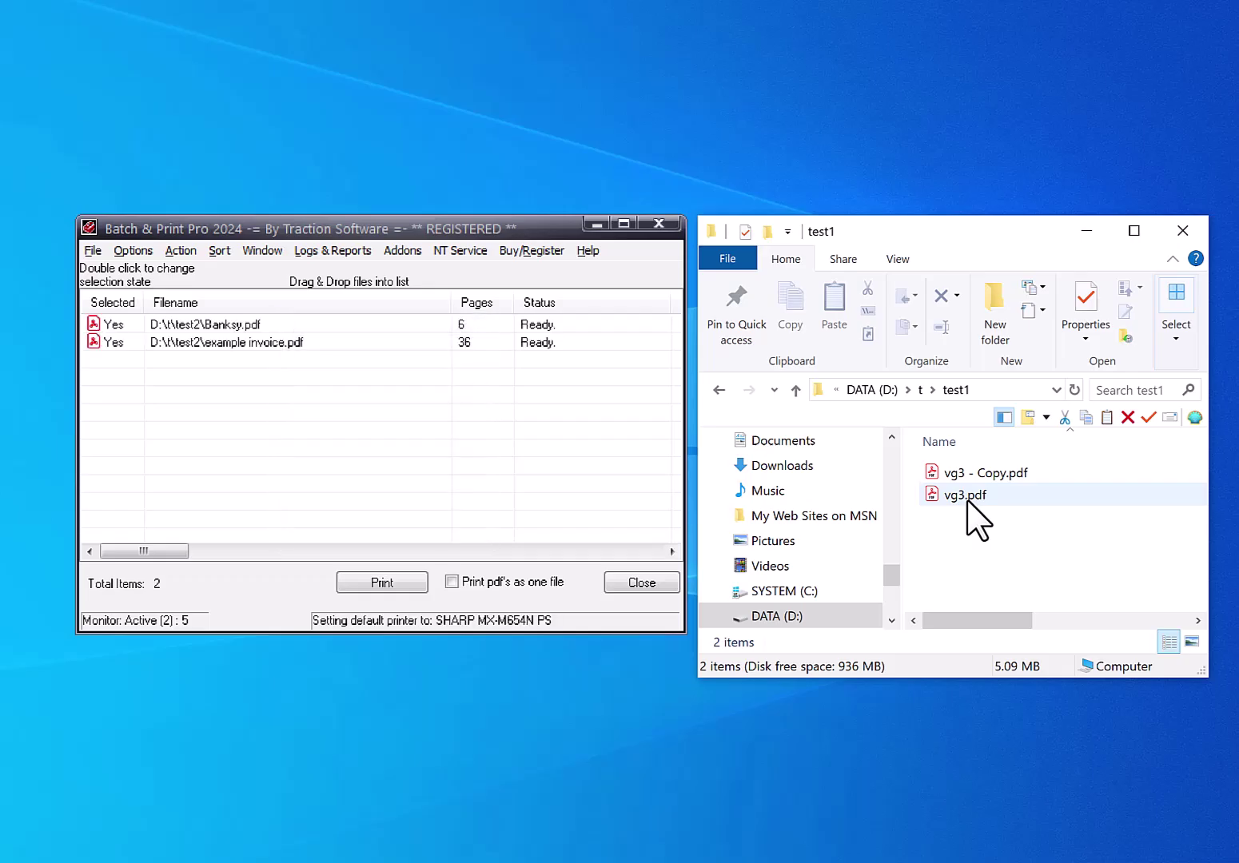
pyautogui.click(920, 389)
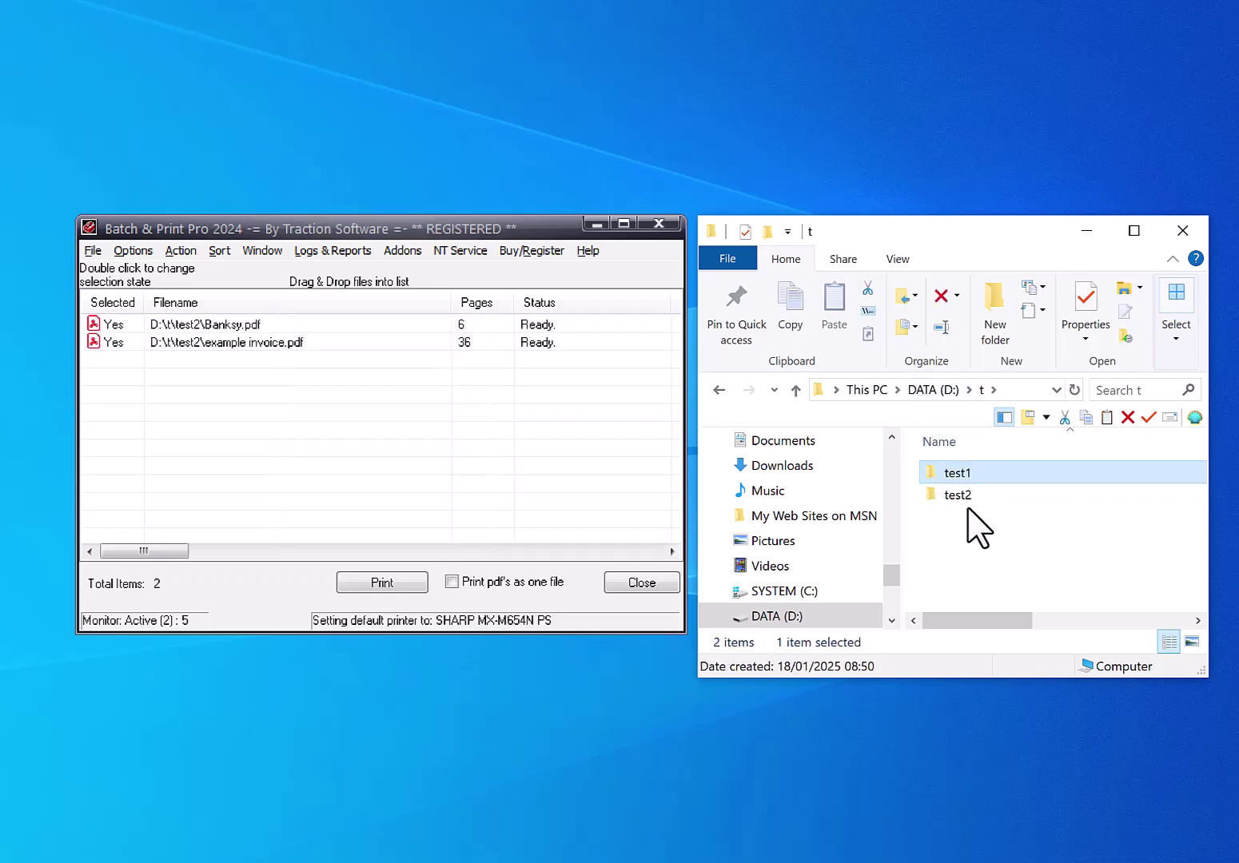
pyautogui.doubleClick(967, 496)
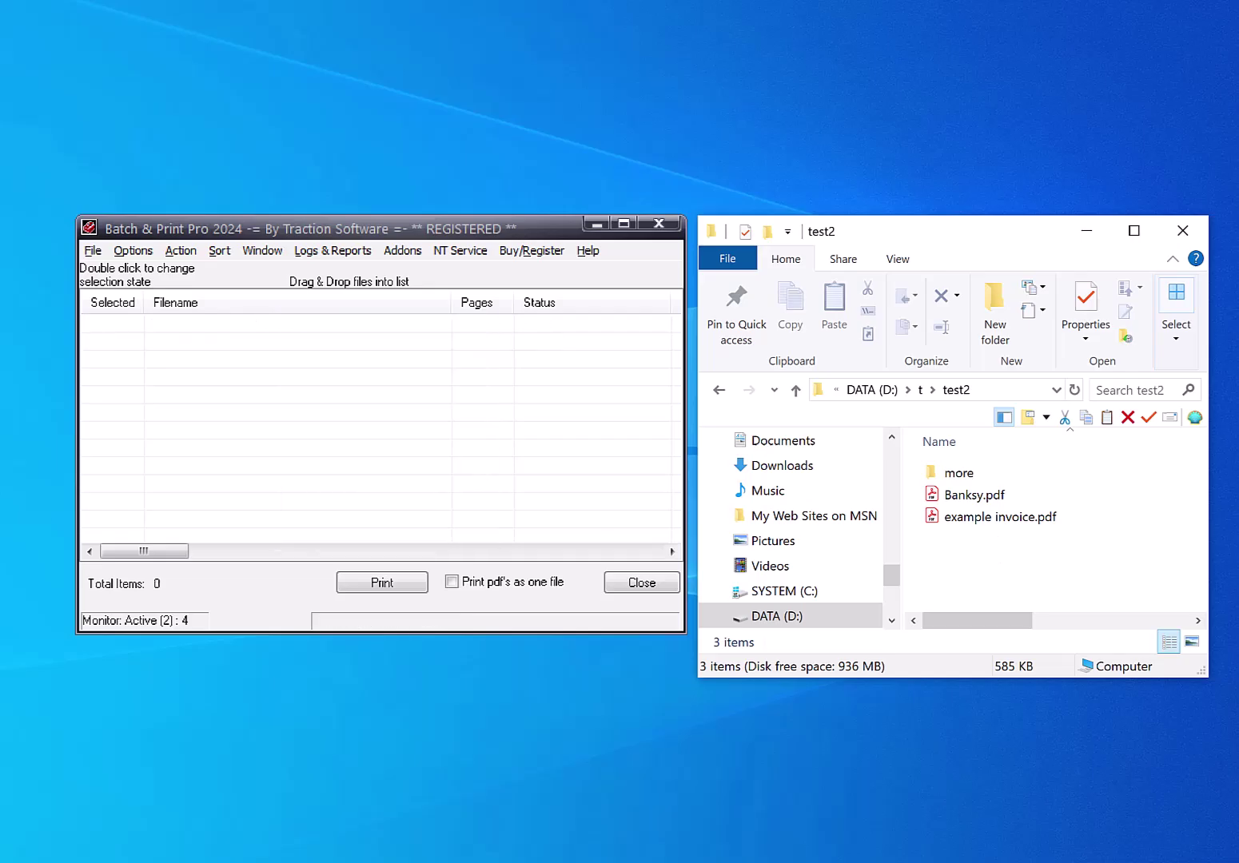
# Open the print queues of the Xerox WorkCentre 5890 PS and SHARP MX-M654N PS printers and arrange them side by side.
pyautogui.click(1106, 862)
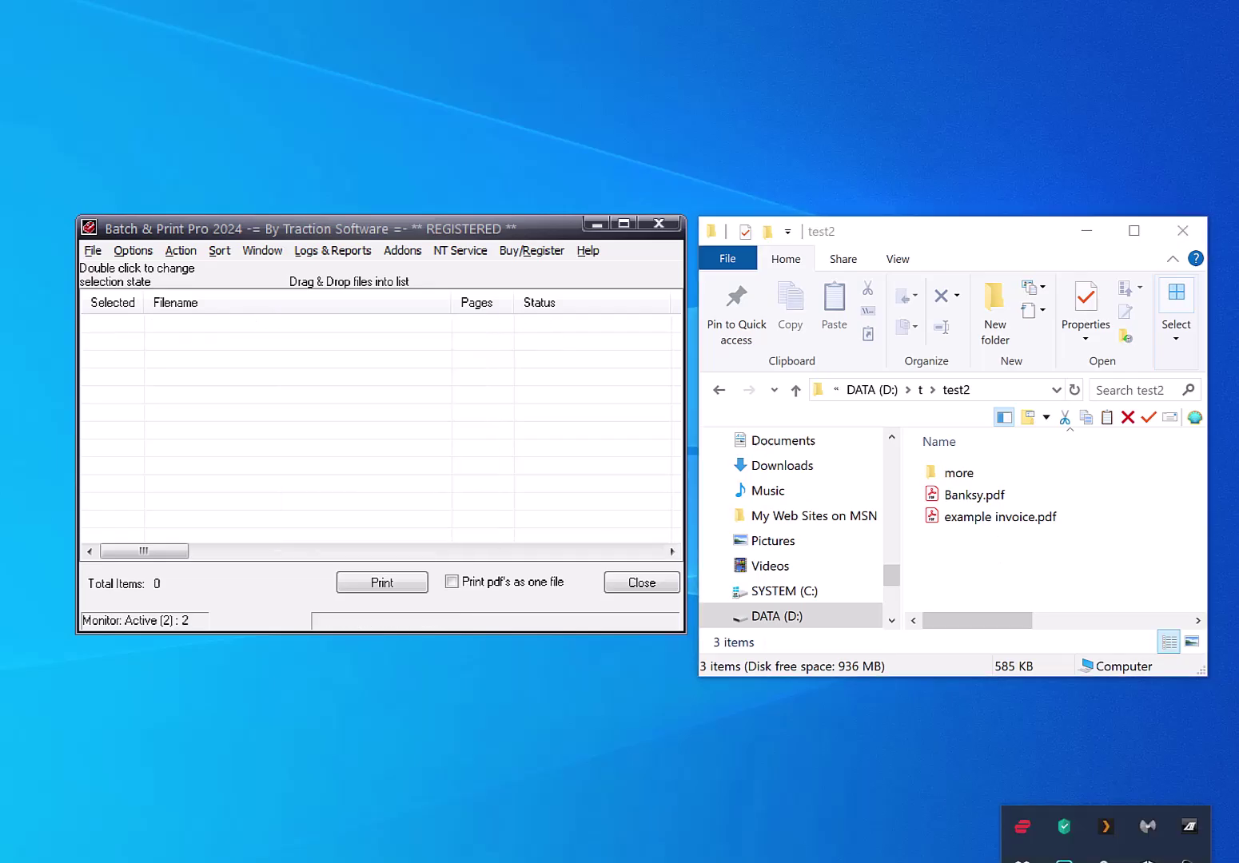
pyautogui.doubleClick(1105, 862)
pyautogui.moveTo(732, 634); pyautogui.dragTo(885, 590)
pyautogui.click(1105, 862)
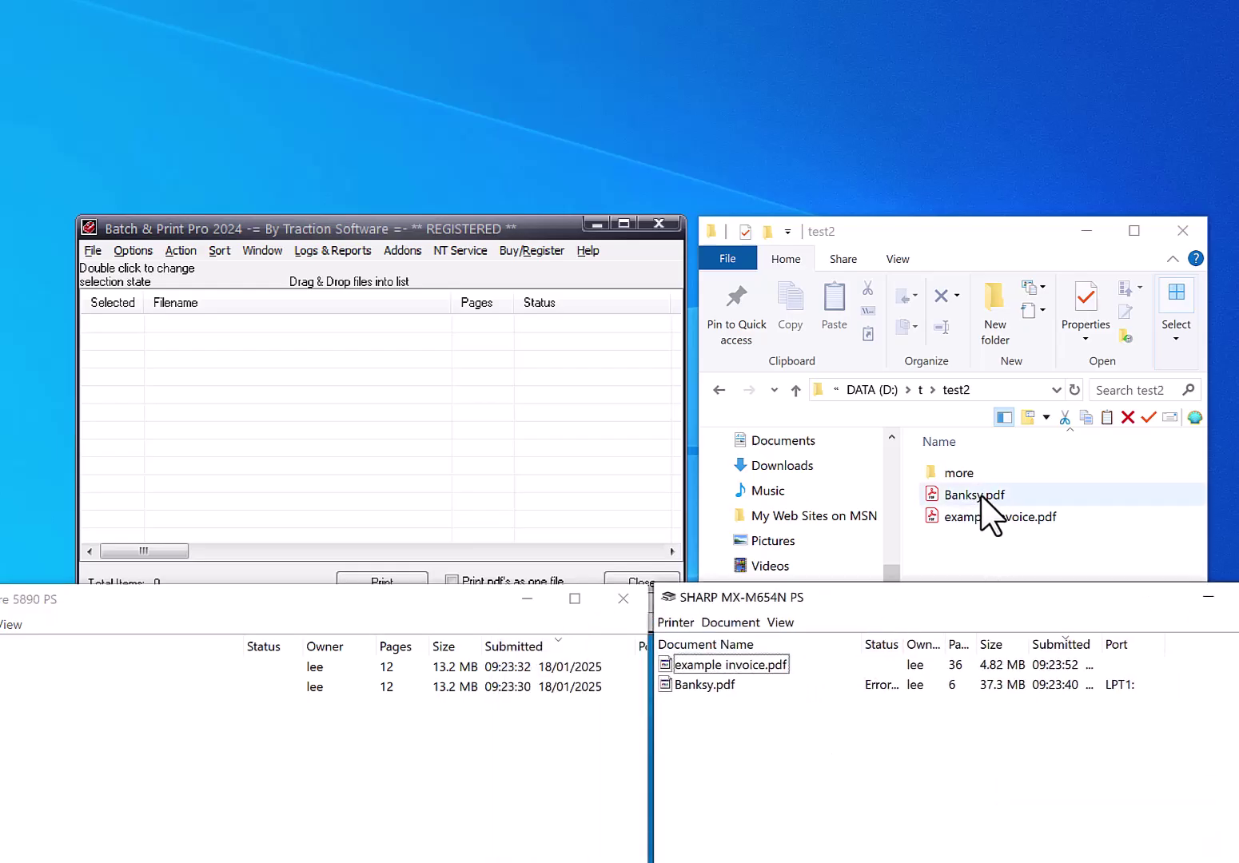
# Compare the files in the test1 folder with the documents in the Xerox WorkCentre 5890 PS print queue.
pyautogui.click(923, 388)
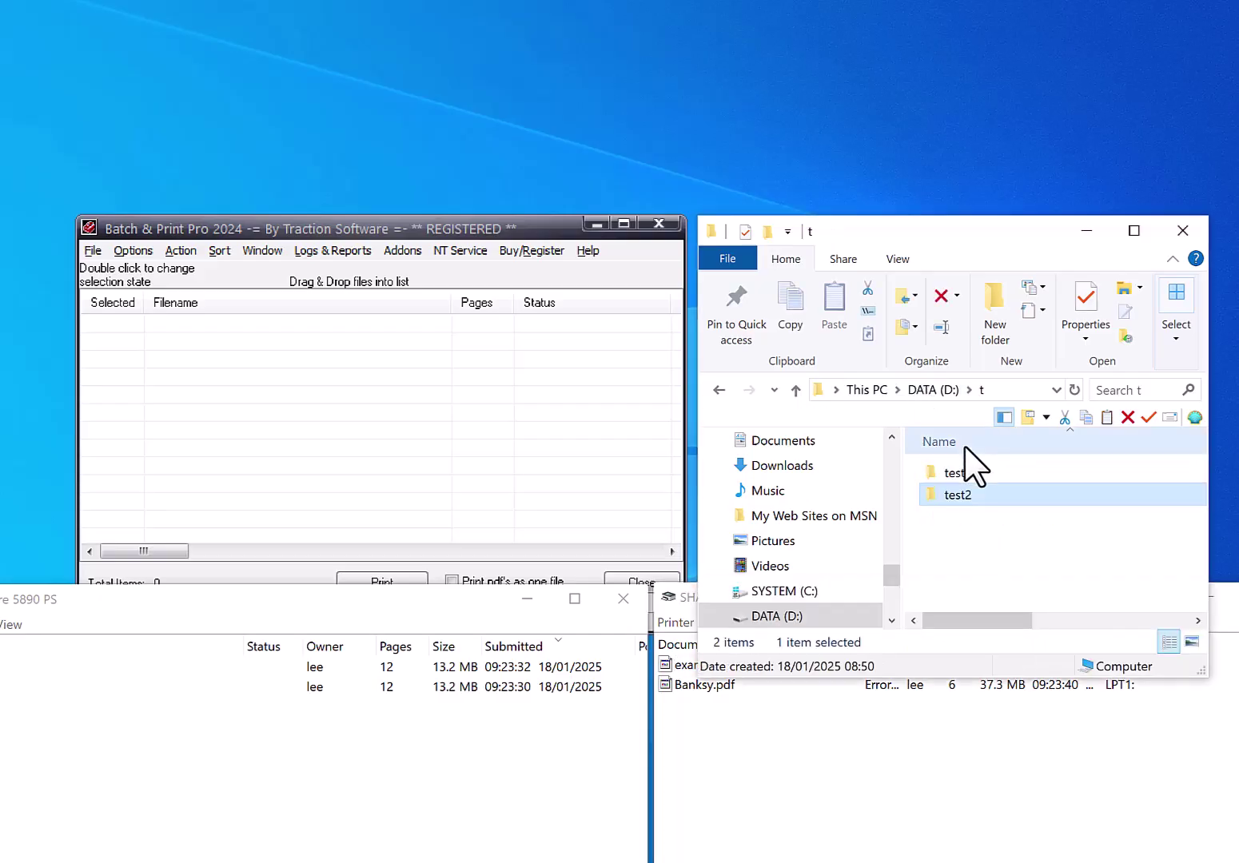
pyautogui.doubleClick(963, 473)
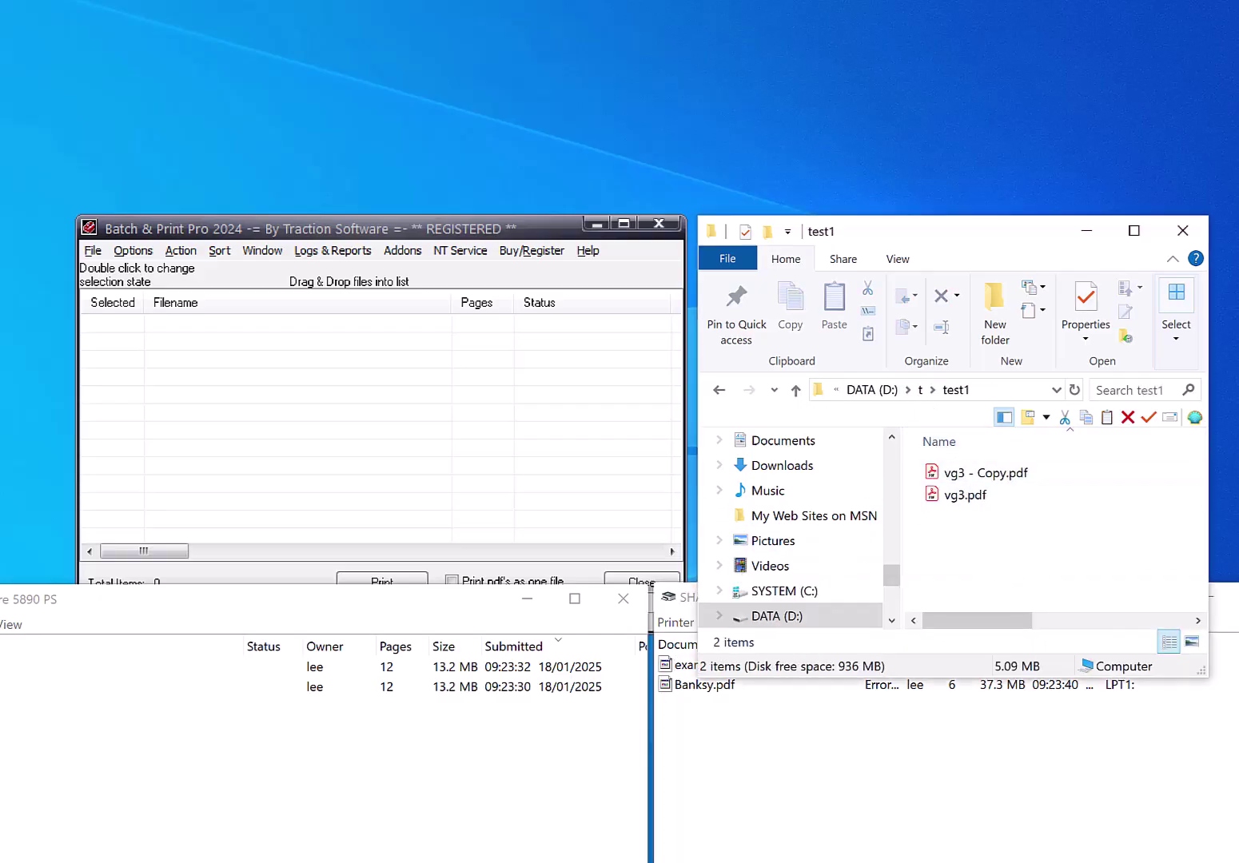
pyautogui.moveTo(42, 601); pyautogui.dragTo(289, 668)
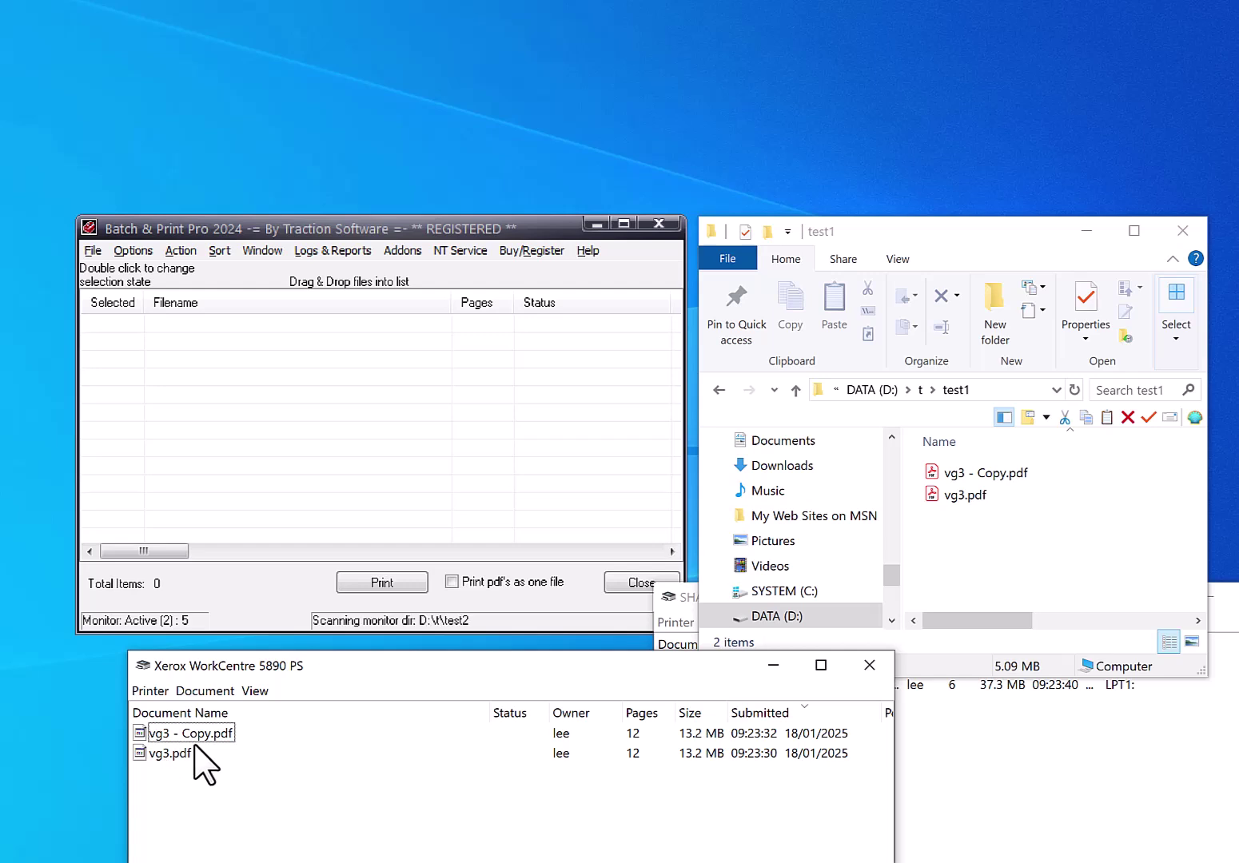
pyautogui.moveTo(492, 668); pyautogui.dragTo(344, 647)
pyautogui.click(974, 555)
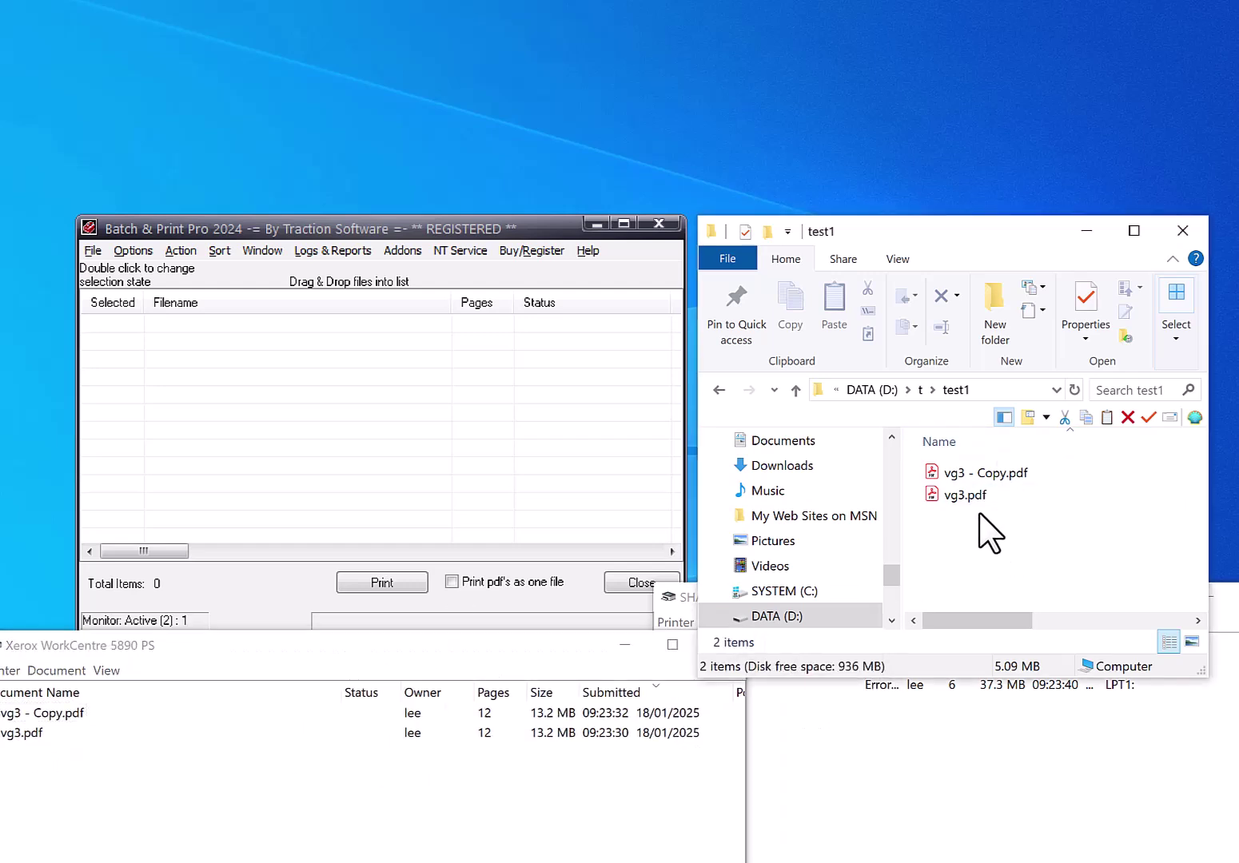
# Rename vg3.pdf in the test1 folder as vg9.pdf and check its job in the Xerox WorkCentre 5890 PS print queue.
pyautogui.click(968, 494)
pyautogui.press('F2')
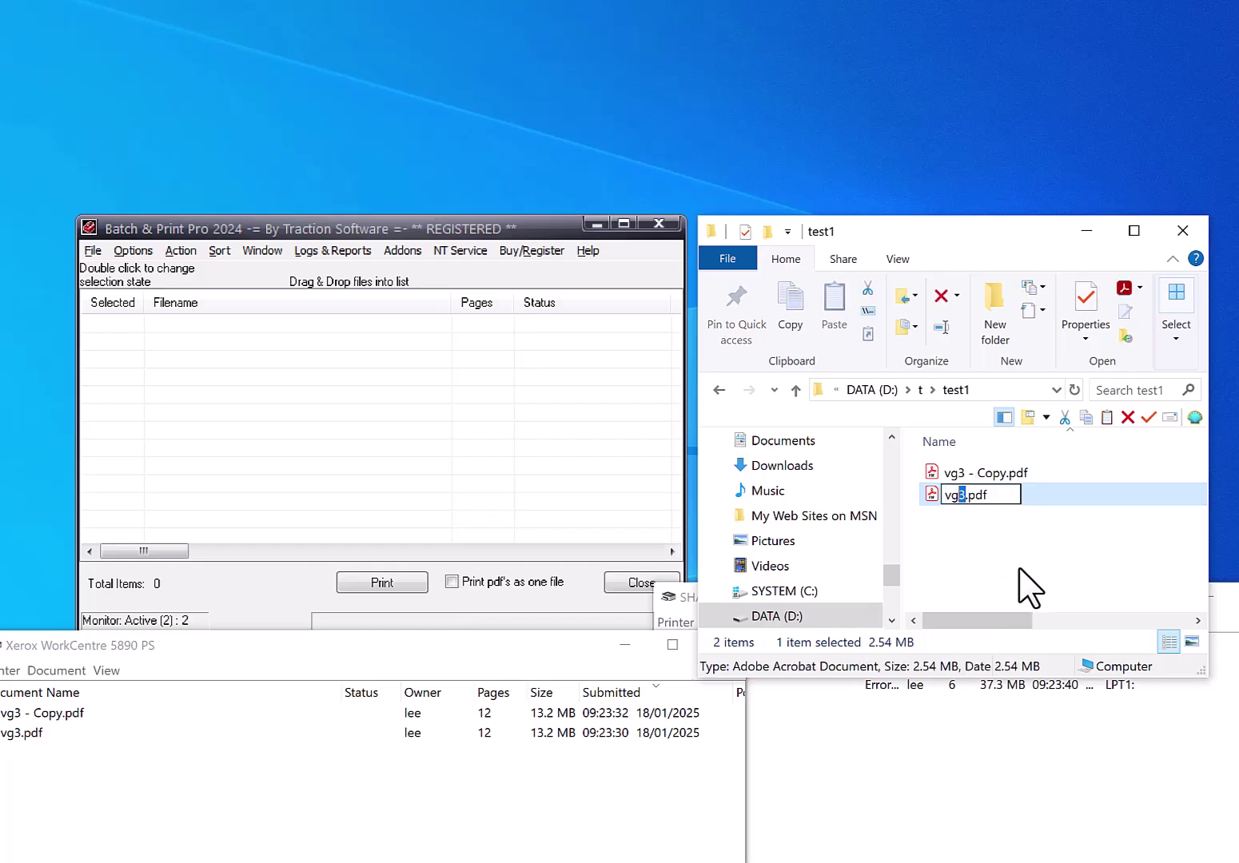
pyautogui.write('vg9')
pyautogui.press('Return')
pyautogui.moveTo(967, 495); pyautogui.dragTo(313, 413)
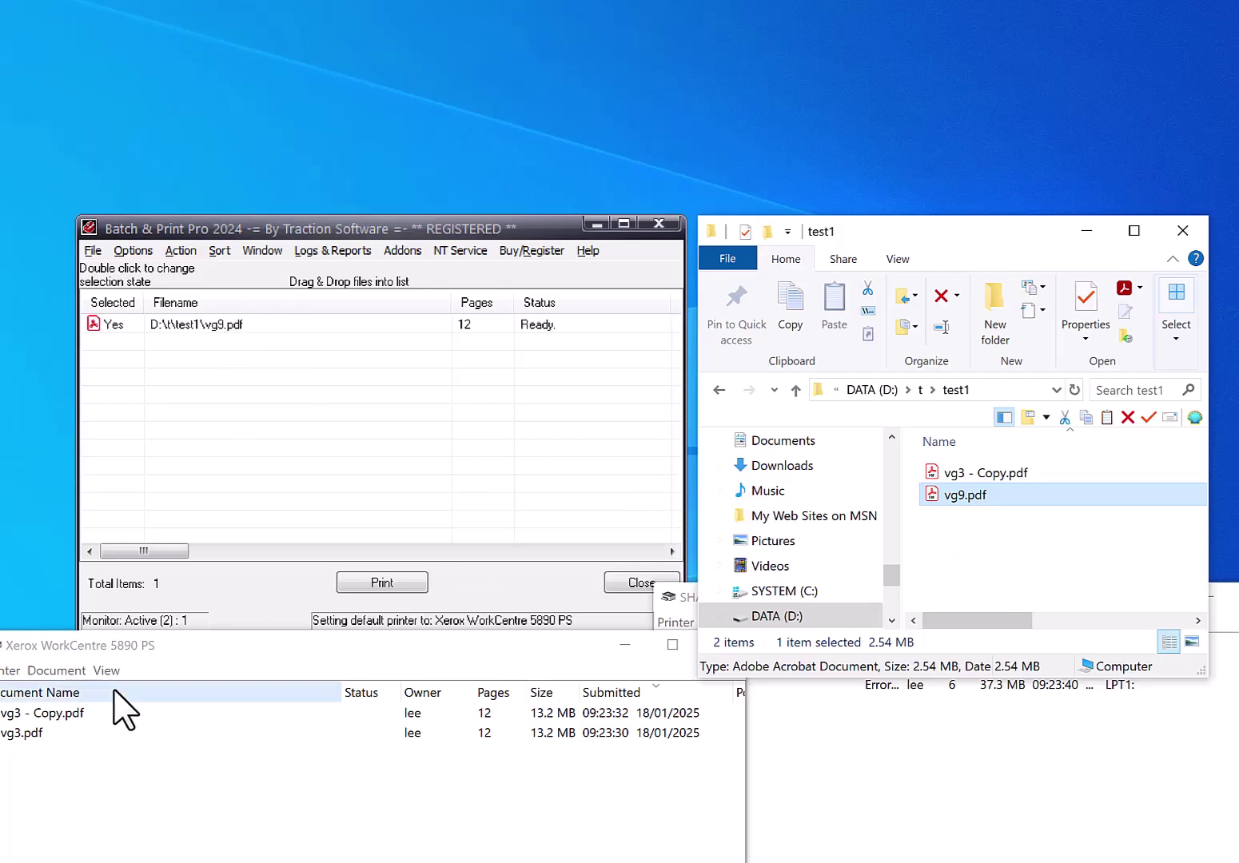
pyautogui.moveTo(120, 643); pyautogui.dragTo(154, 645)
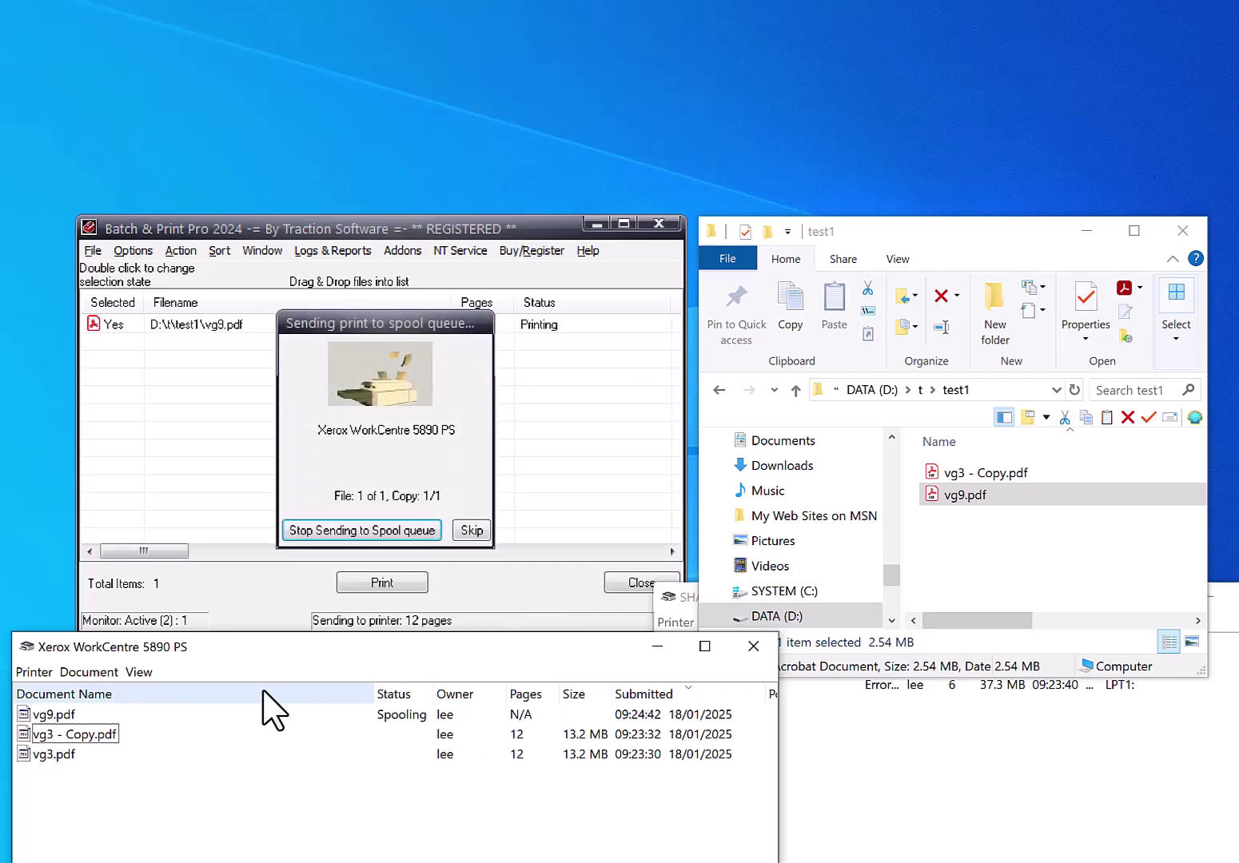
pyautogui.click(50, 714)
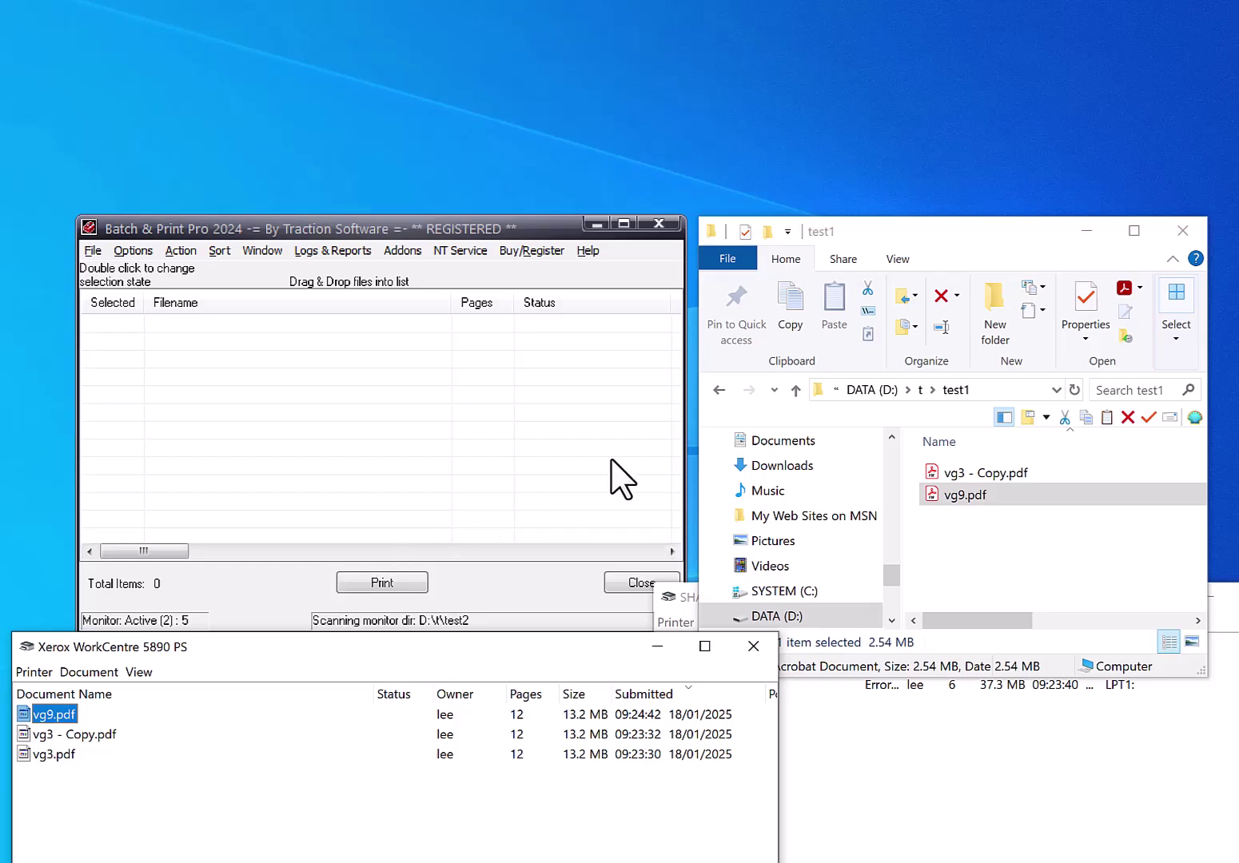
# Open the directory monitoring setup and view the contents of test2 and its more subfolder in File Explorer.
pyautogui.click(131, 249)
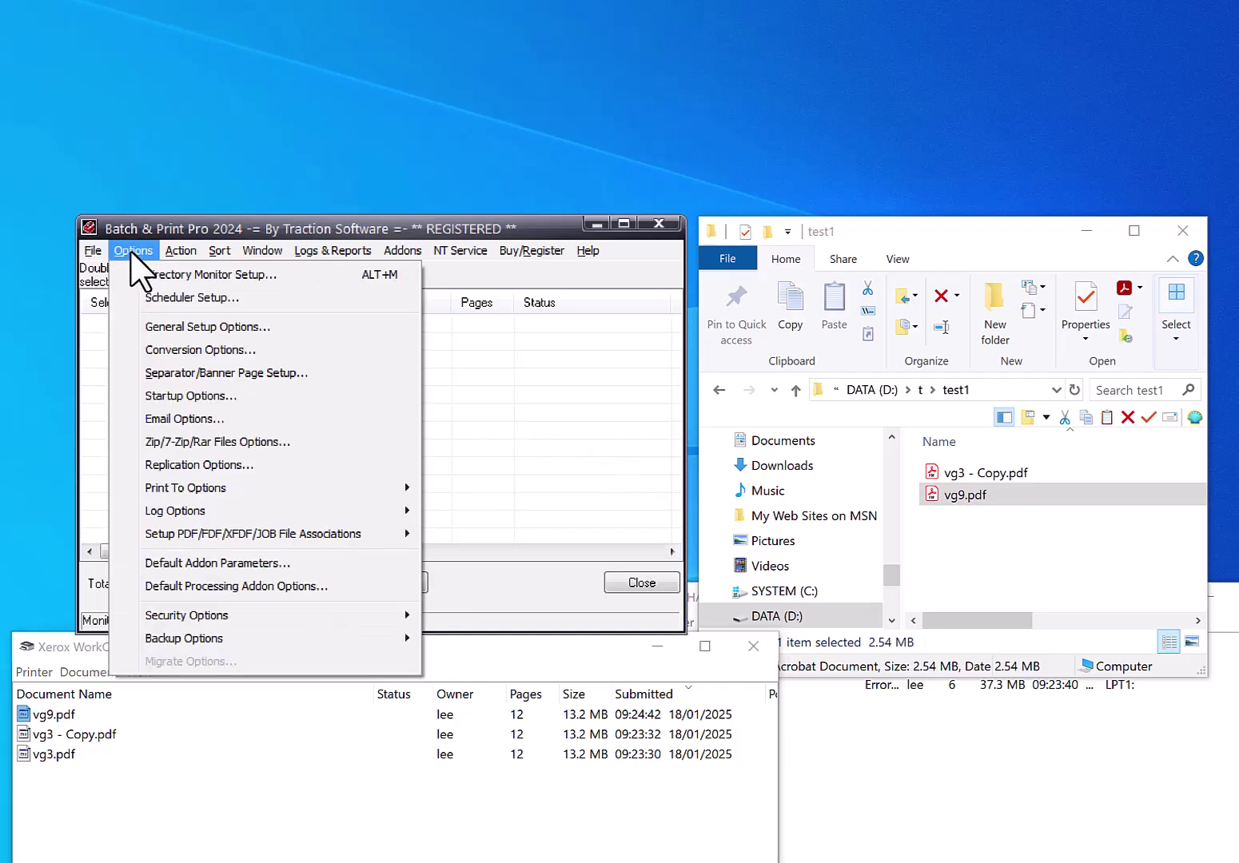
pyautogui.click(157, 275)
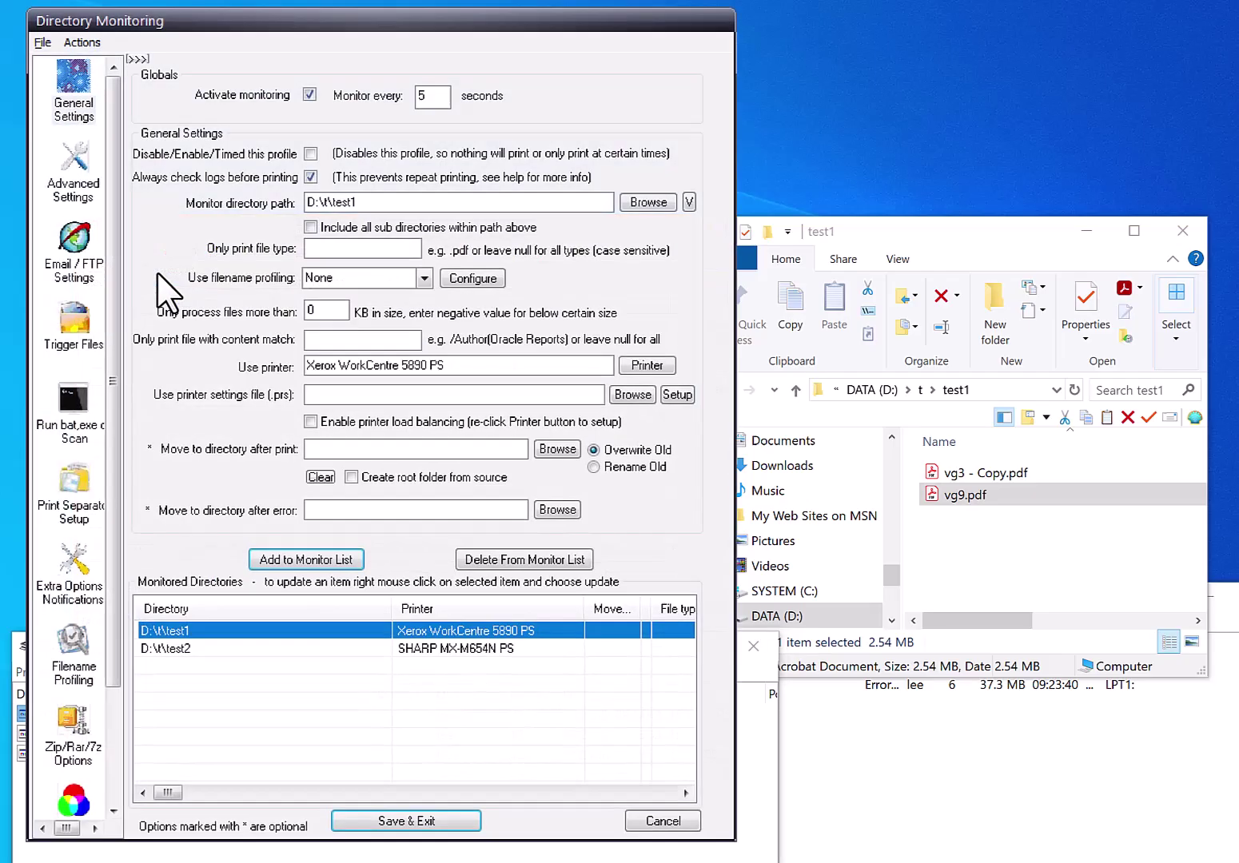
pyautogui.click(926, 577)
pyautogui.click(920, 389)
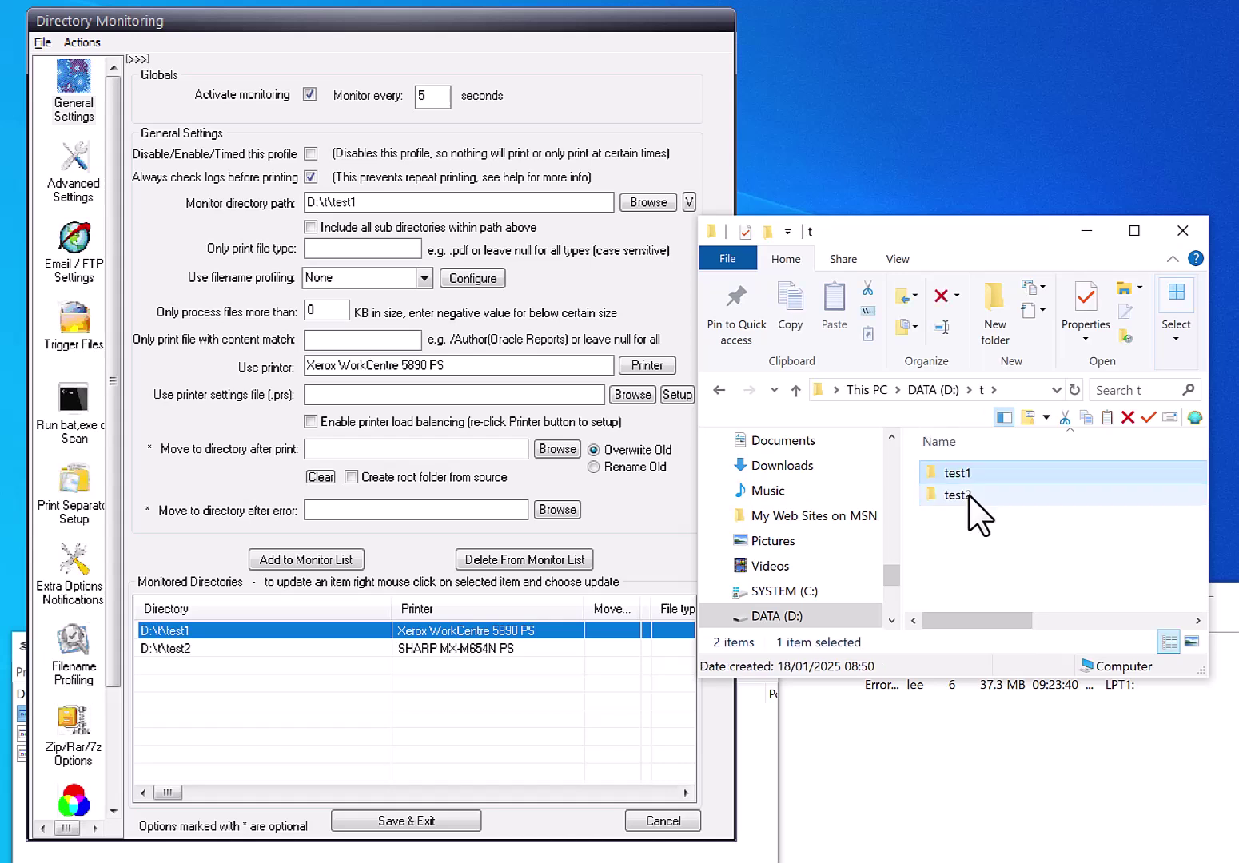
pyautogui.doubleClick(951, 496)
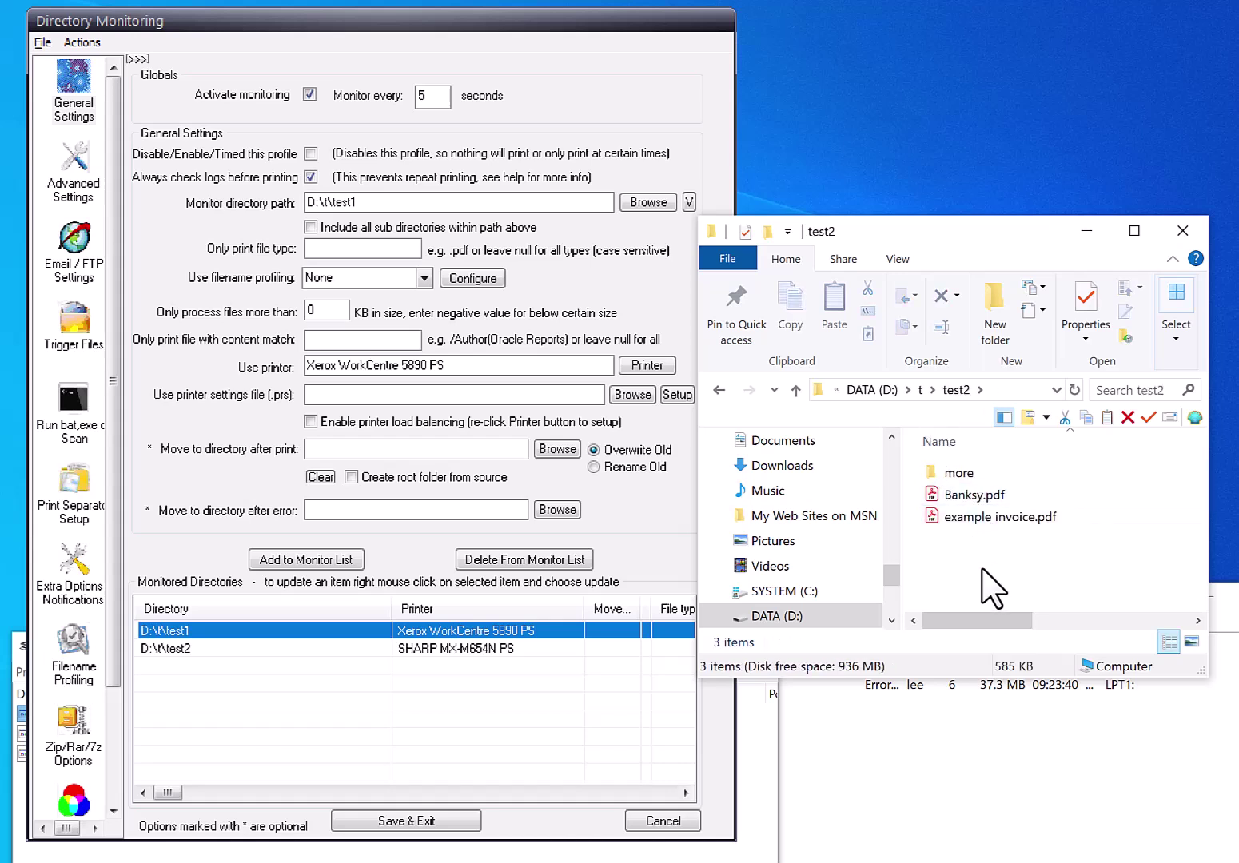
pyautogui.doubleClick(955, 473)
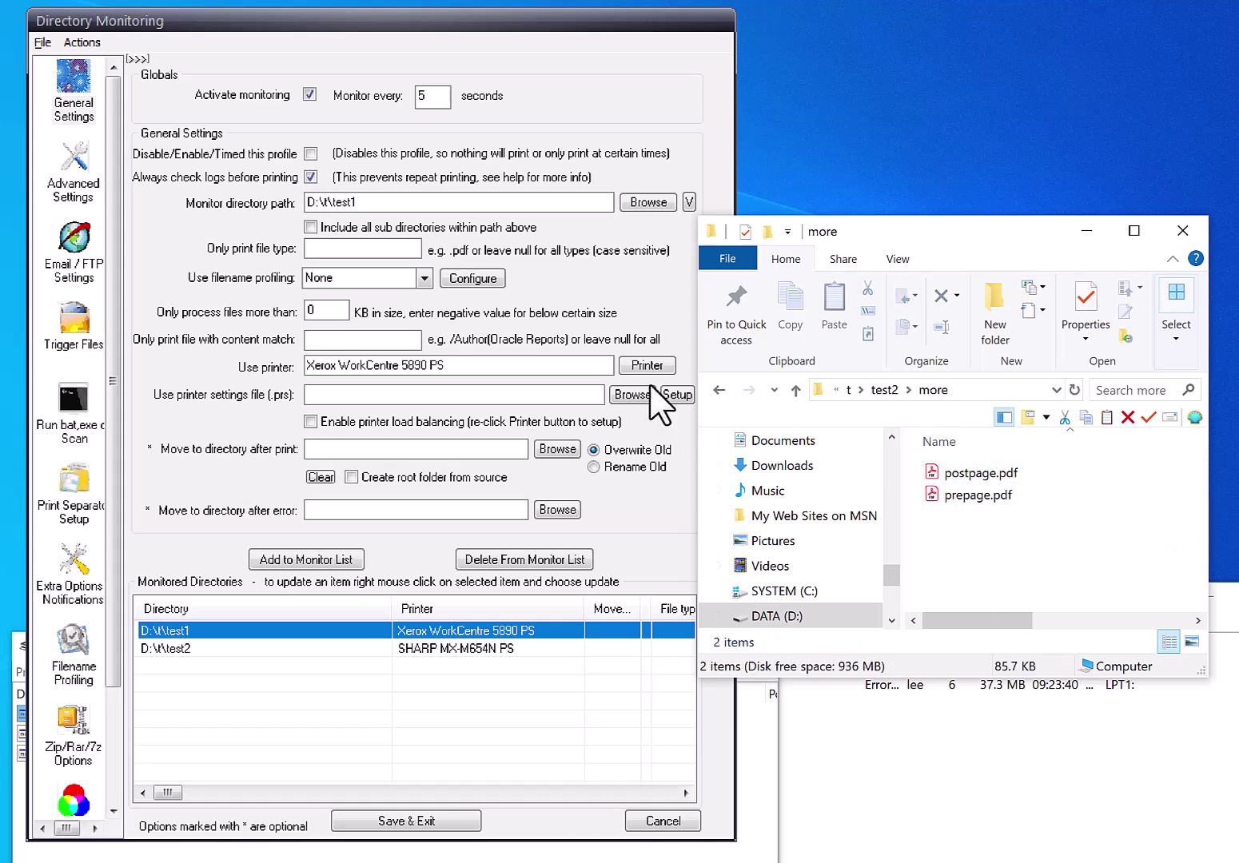
pyautogui.click(717, 390)
# Include all sub directories in the D:\t\test2 monitoring profile and save the setup.
pyautogui.click(284, 649)
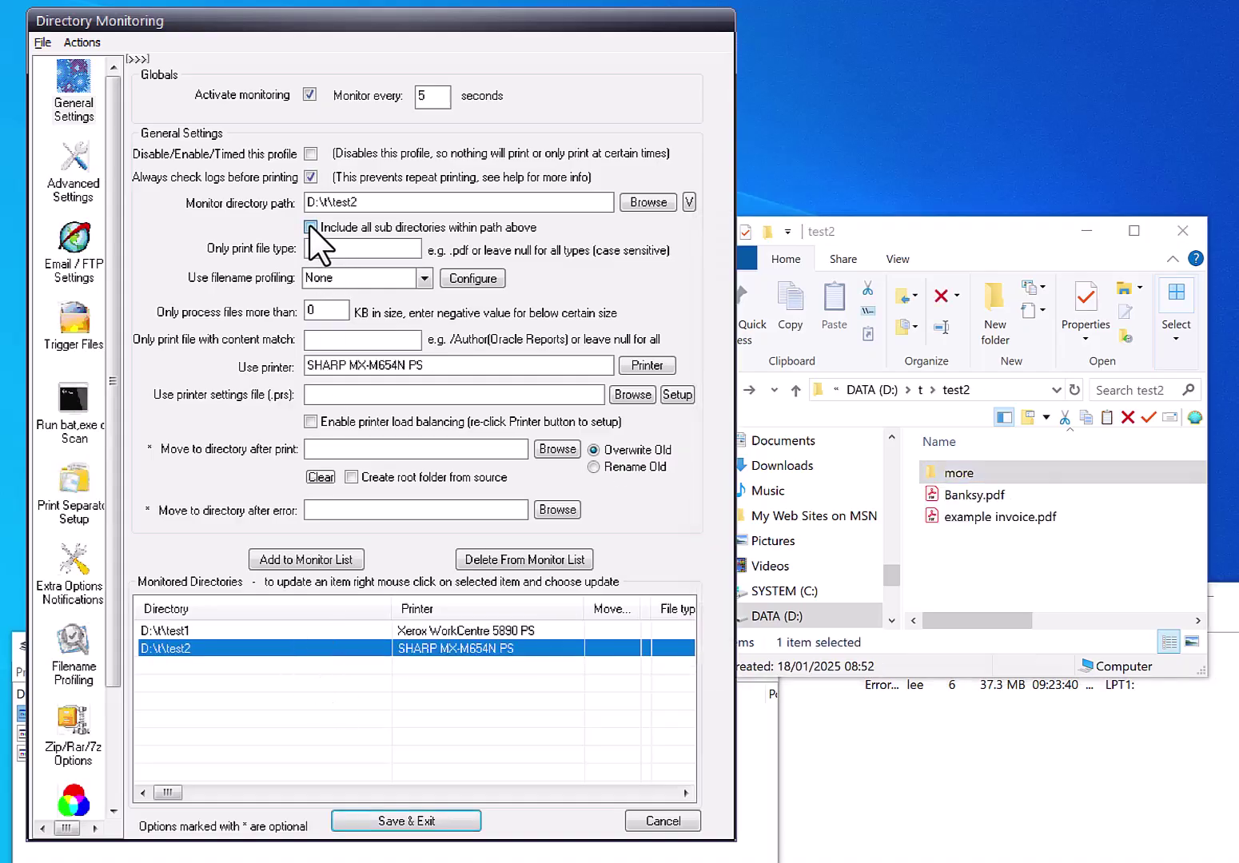
pyautogui.click(471, 823)
# View the PDF files in test2's more subfolder and compare them with the SHARP MX-M654N PS print queue.
pyautogui.click(983, 579)
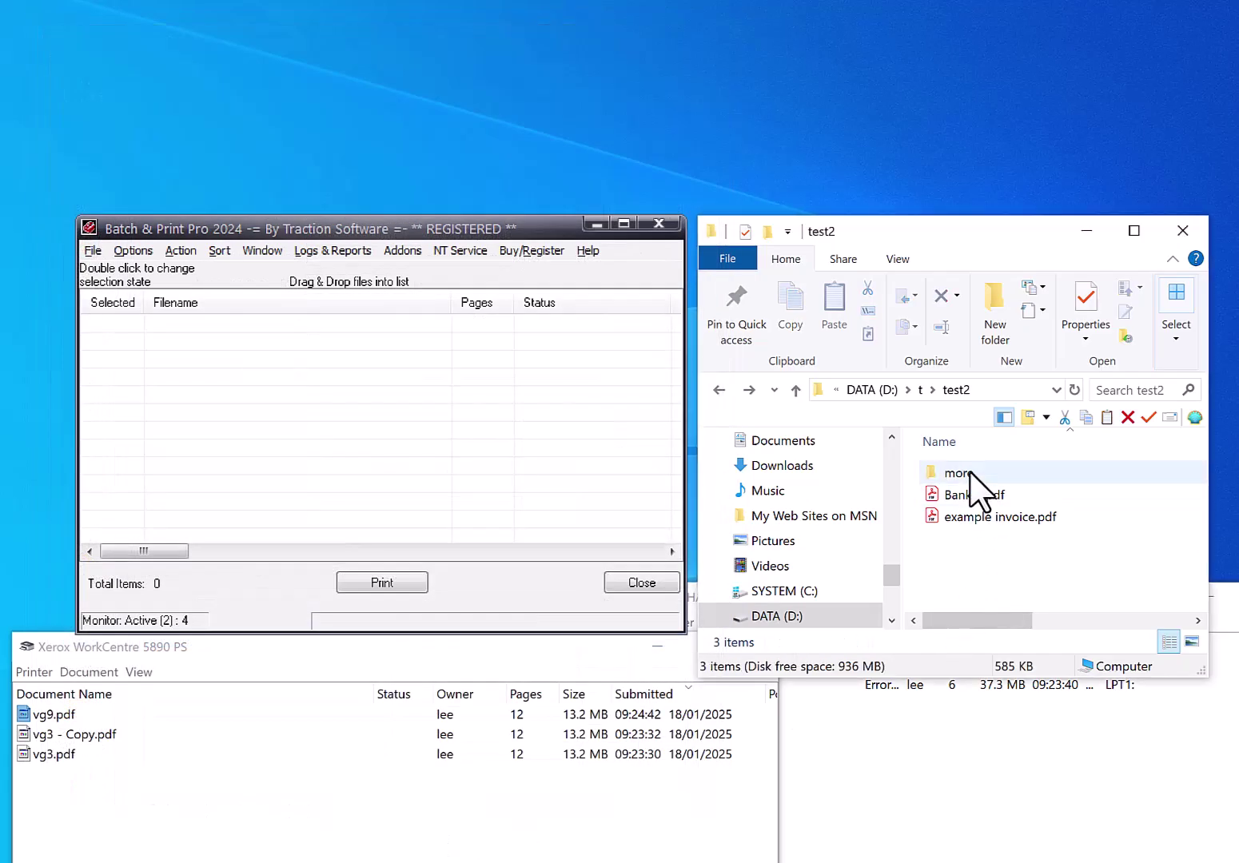
pyautogui.doubleClick(968, 477)
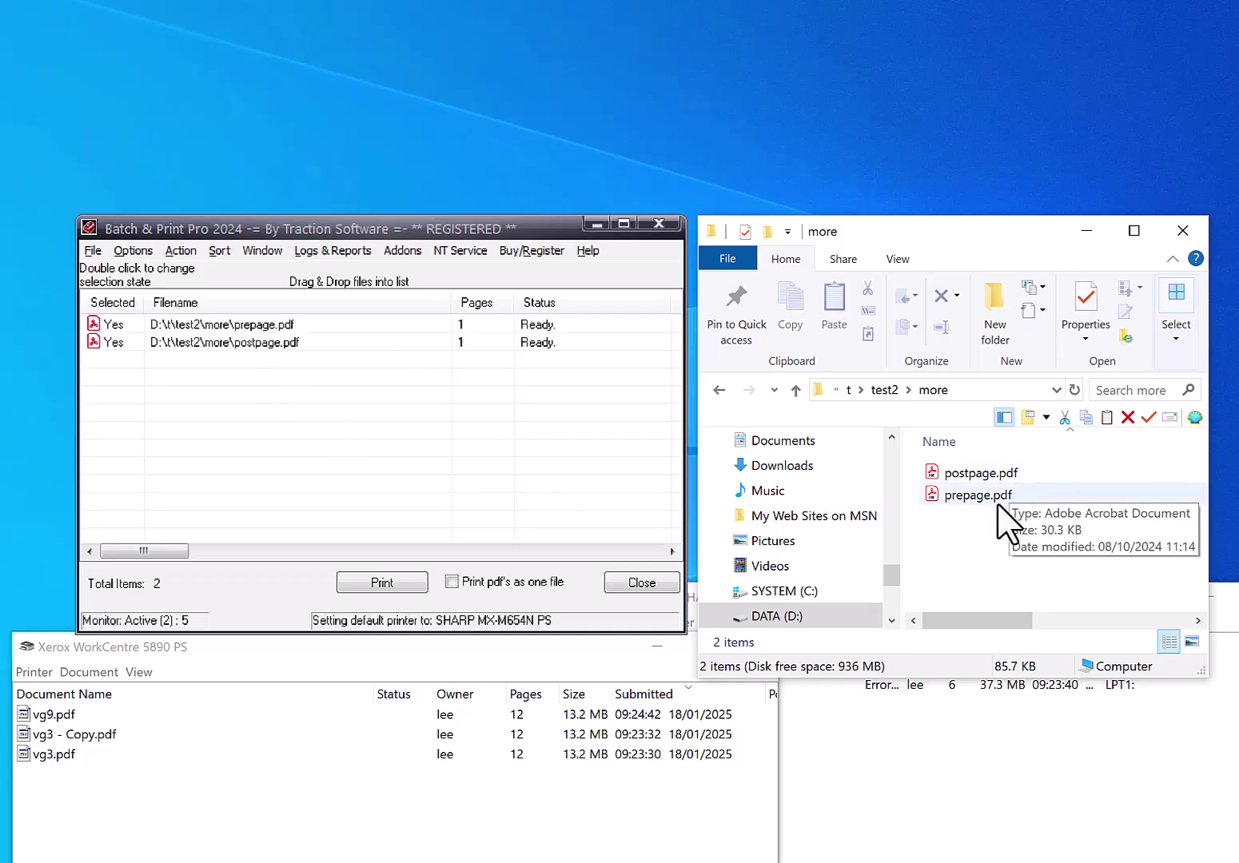
pyautogui.click(1217, 818)
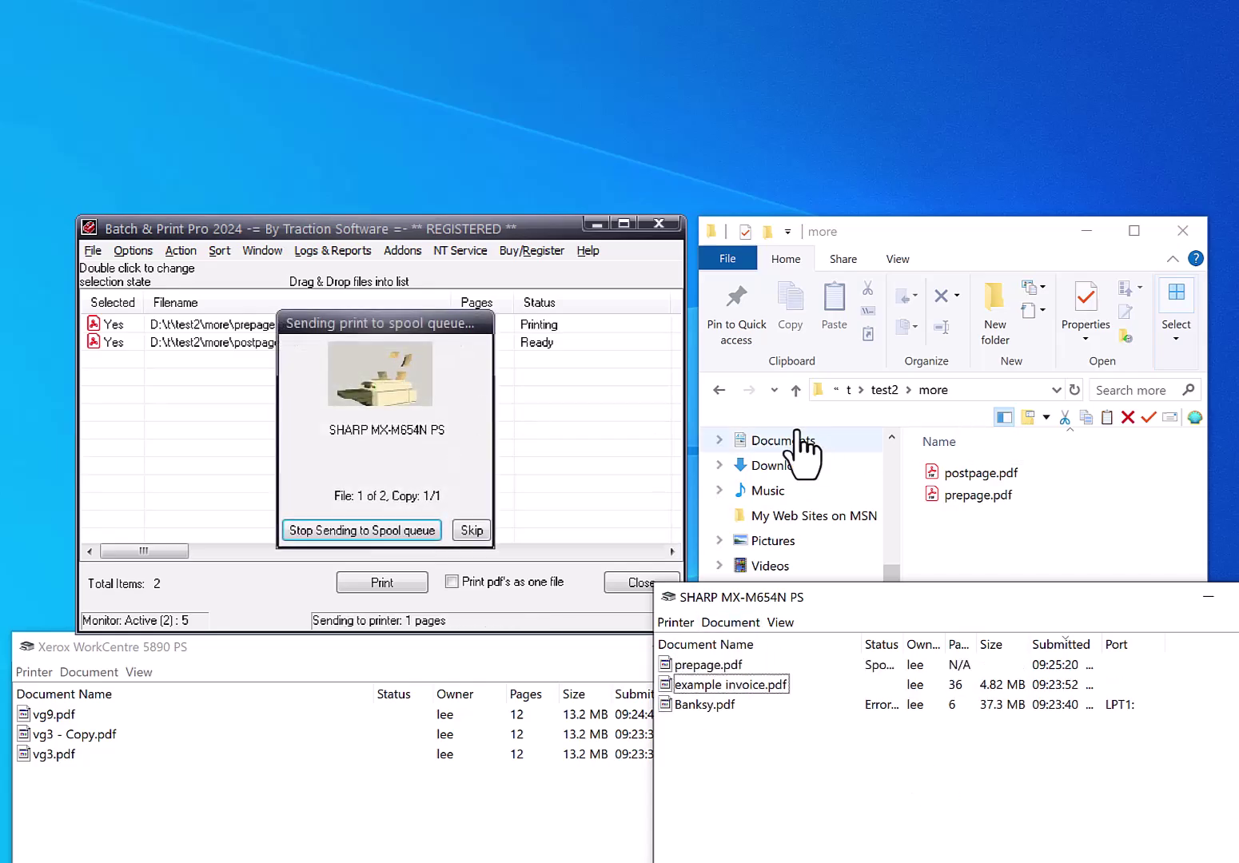
# View the print log's entries for the files printed from the monitored folders, then close the log.
pyautogui.click(340, 250)
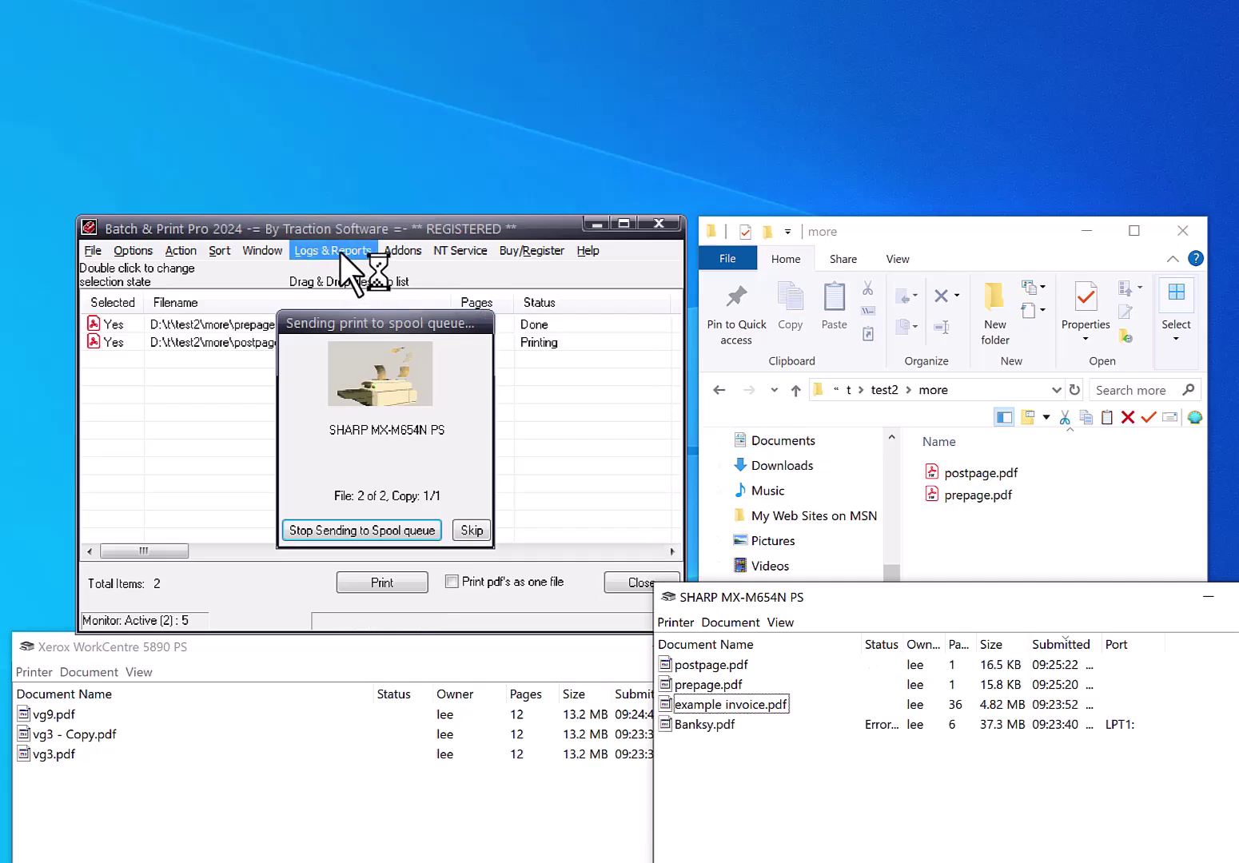
pyautogui.moveTo(348, 274)
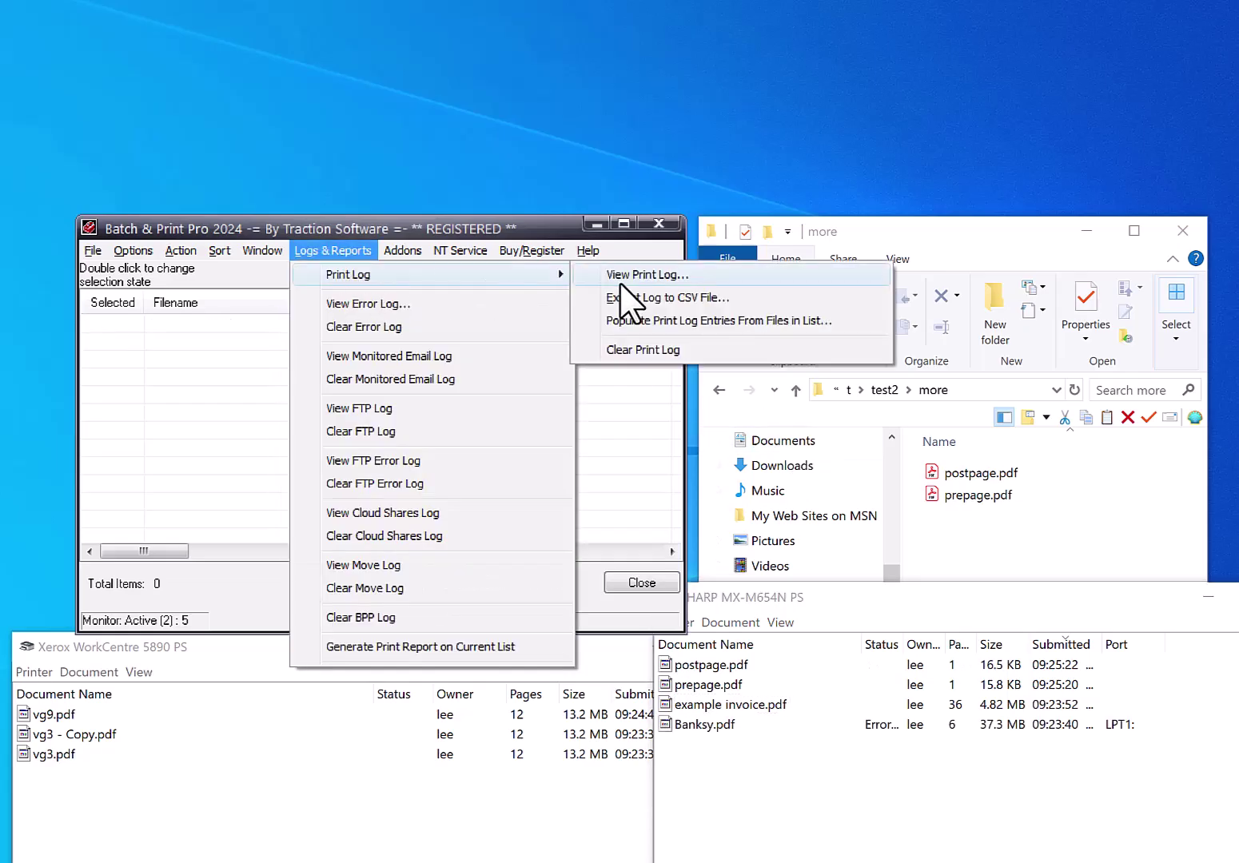
pyautogui.click(621, 276)
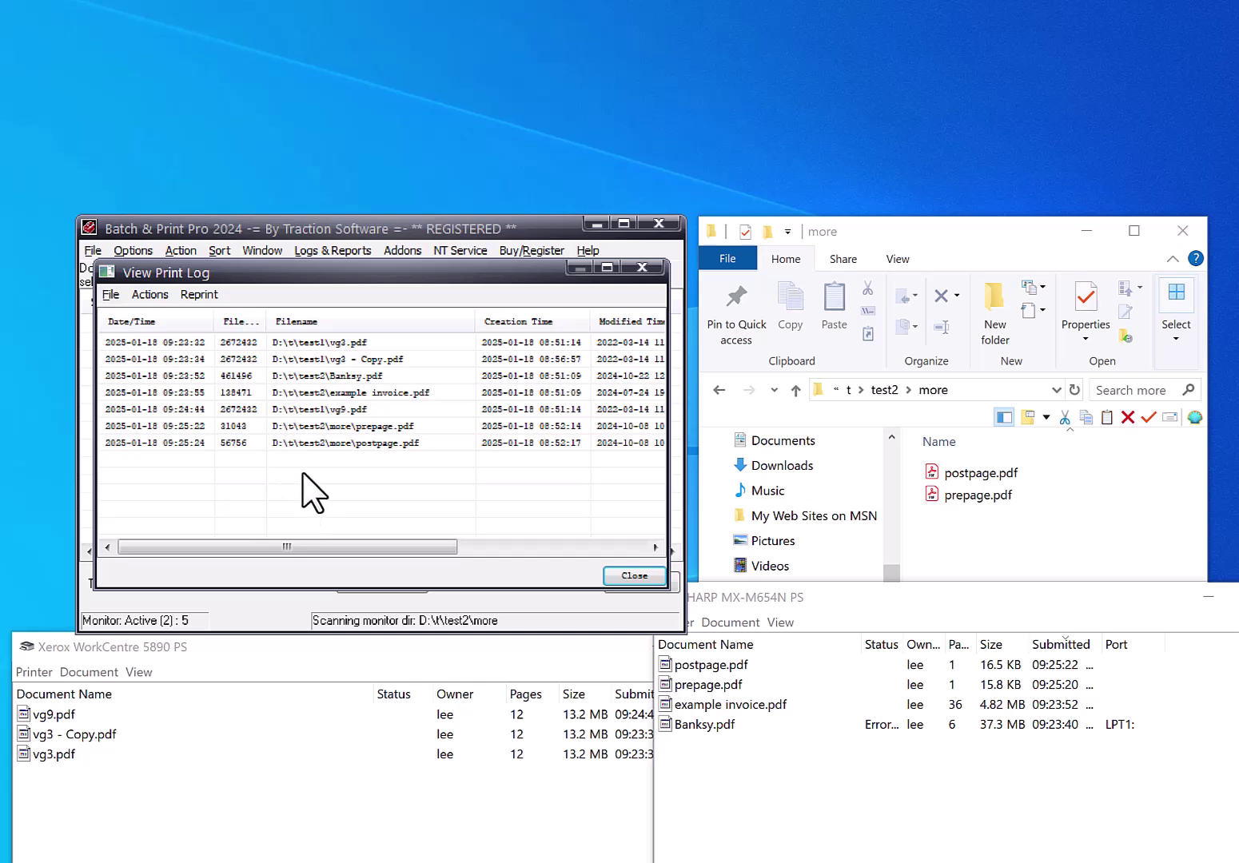
pyautogui.click(649, 574)
# Review the log-check setting in the directory monitoring setup, then close the setup without saving.
pyautogui.click(133, 252)
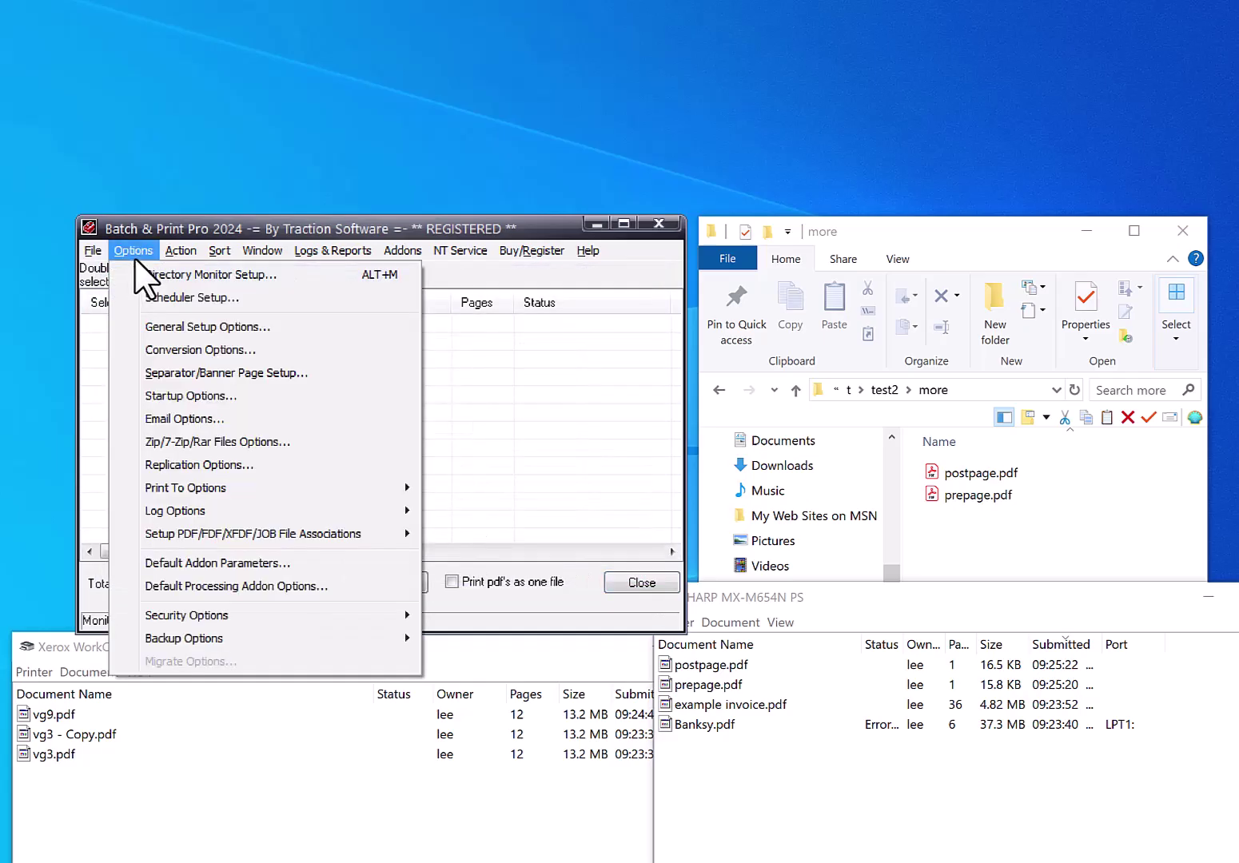
pyautogui.click(153, 272)
pyautogui.moveTo(525, 424)
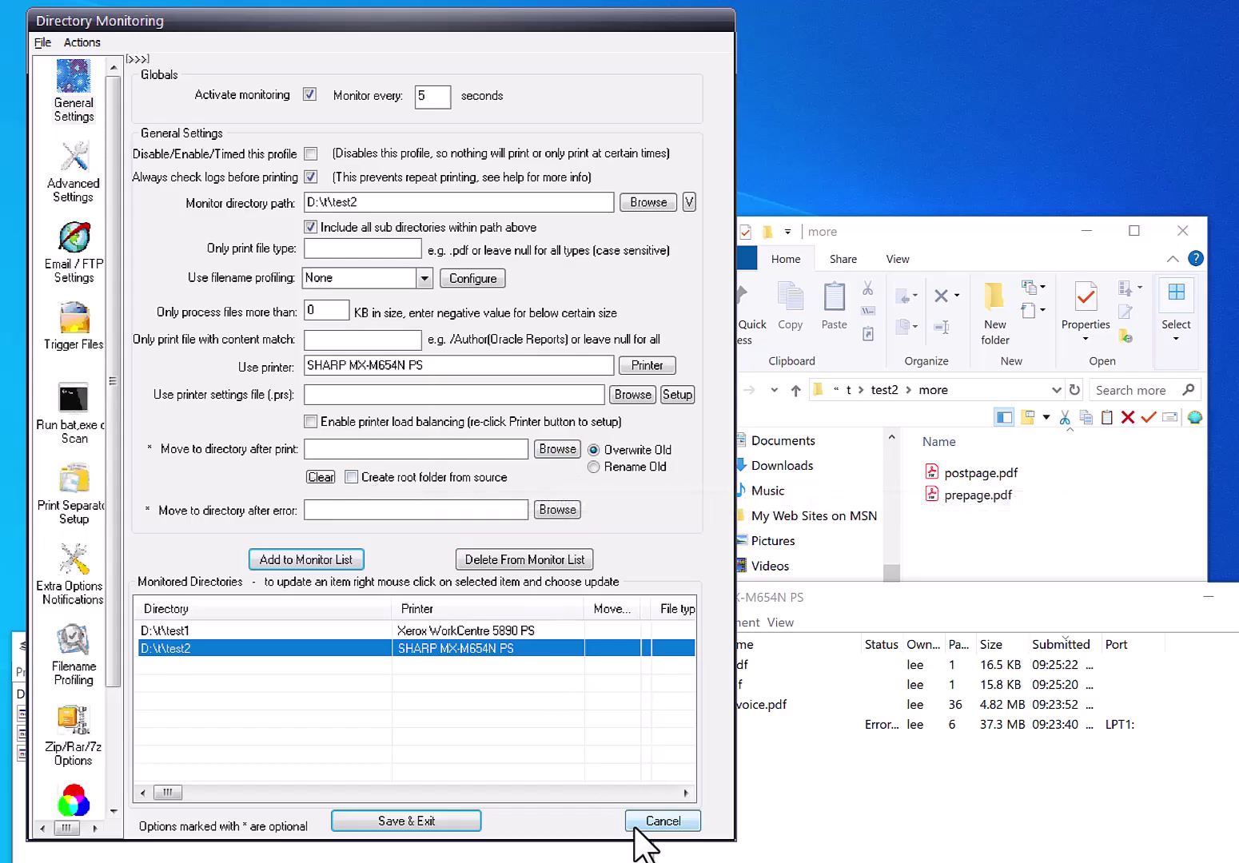
pyautogui.click(670, 826)
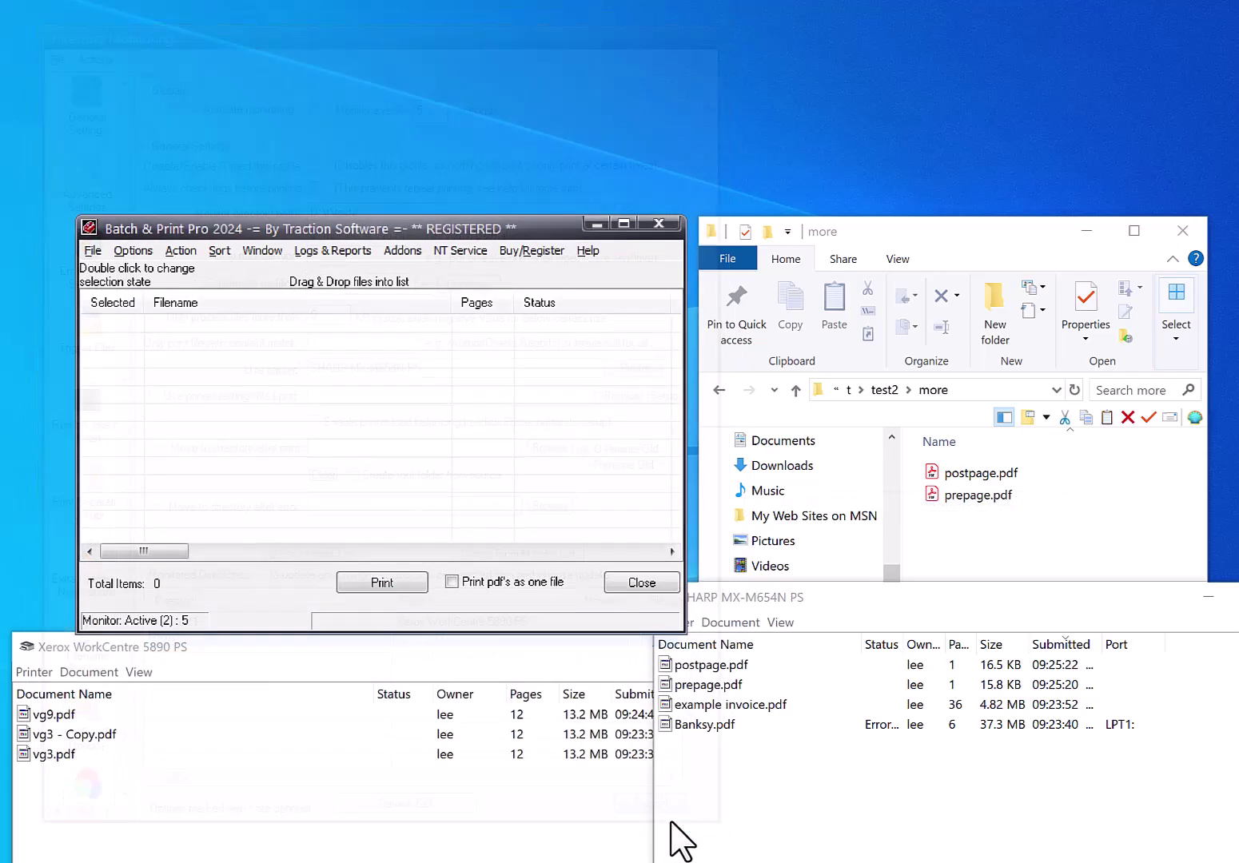
# Delete the D:\t\test1 profile from the monitored directories in the directory monitoring setup.
pyautogui.click(135, 251)
pyautogui.click(164, 274)
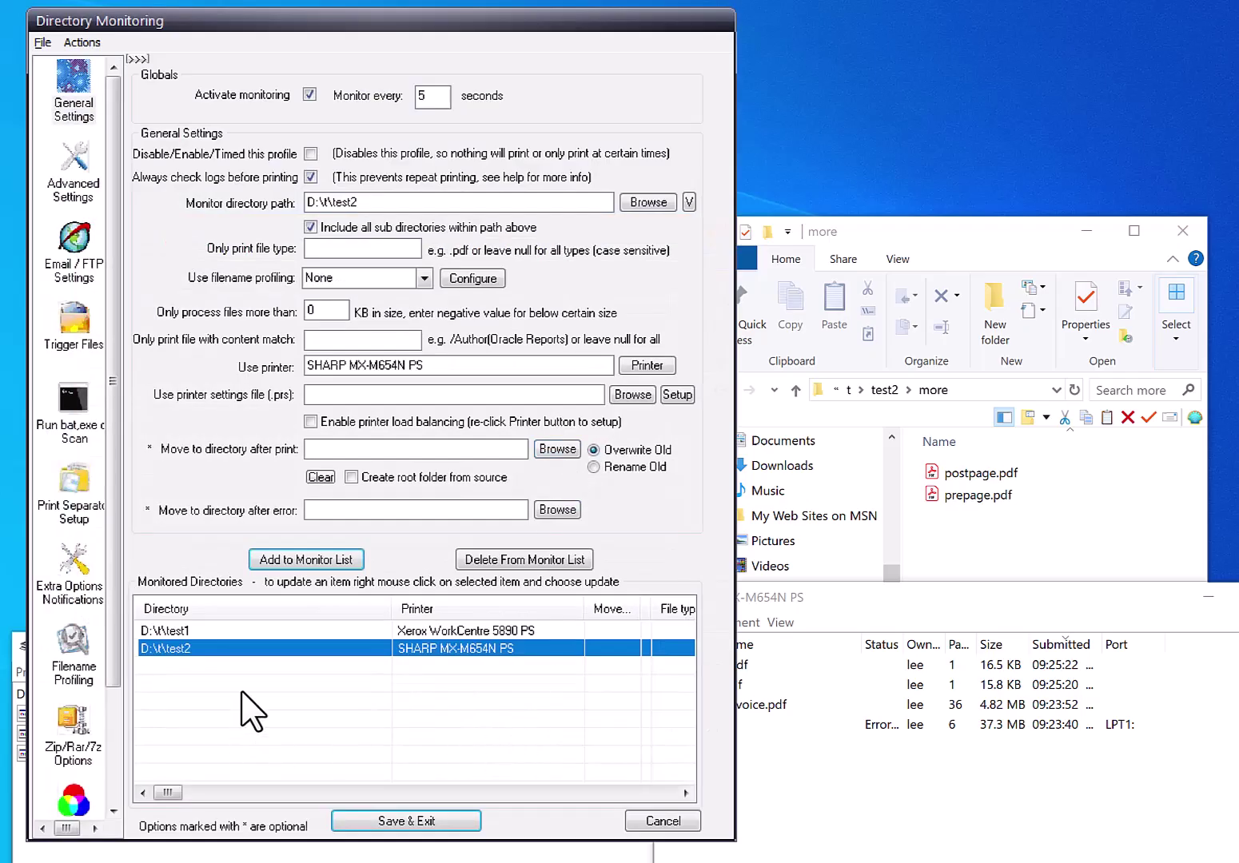
pyautogui.click(236, 663)
pyautogui.click(233, 632)
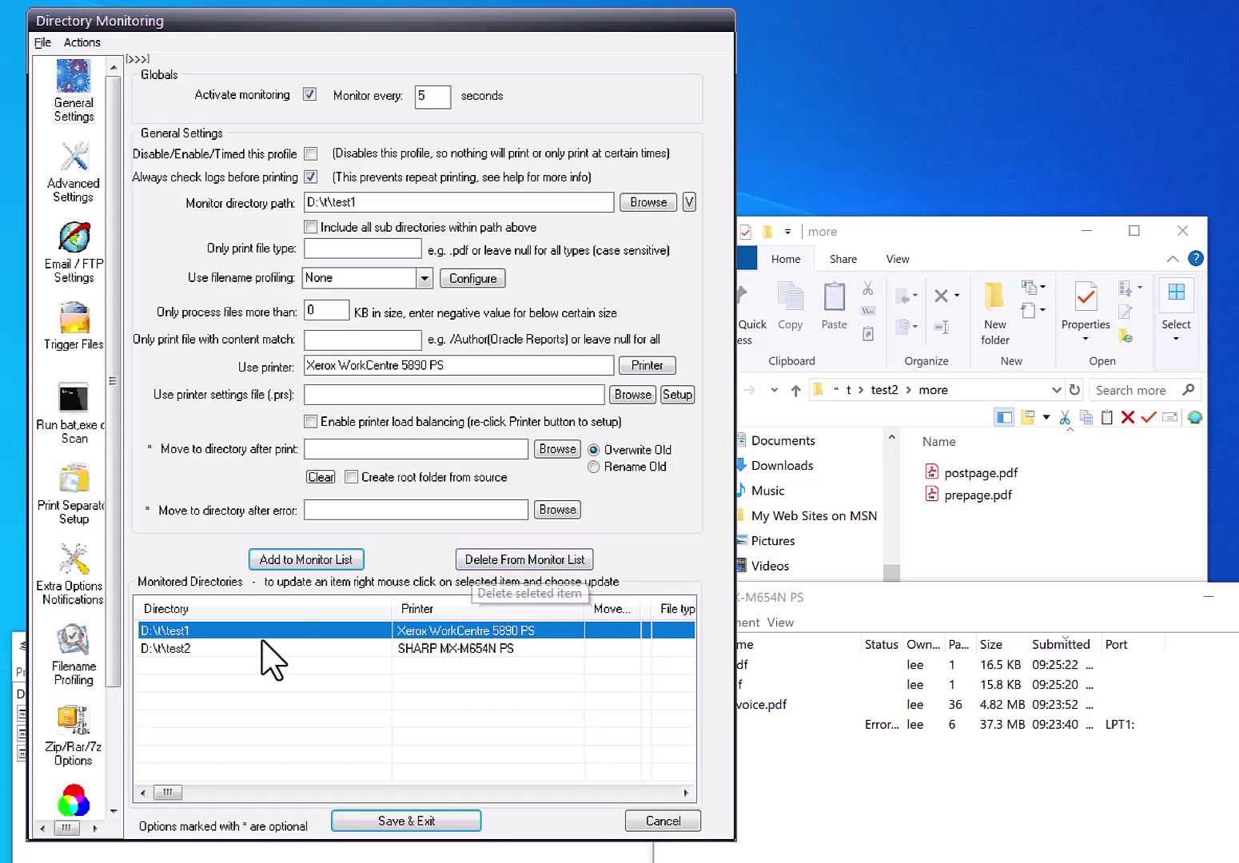
pyautogui.press('Delete')
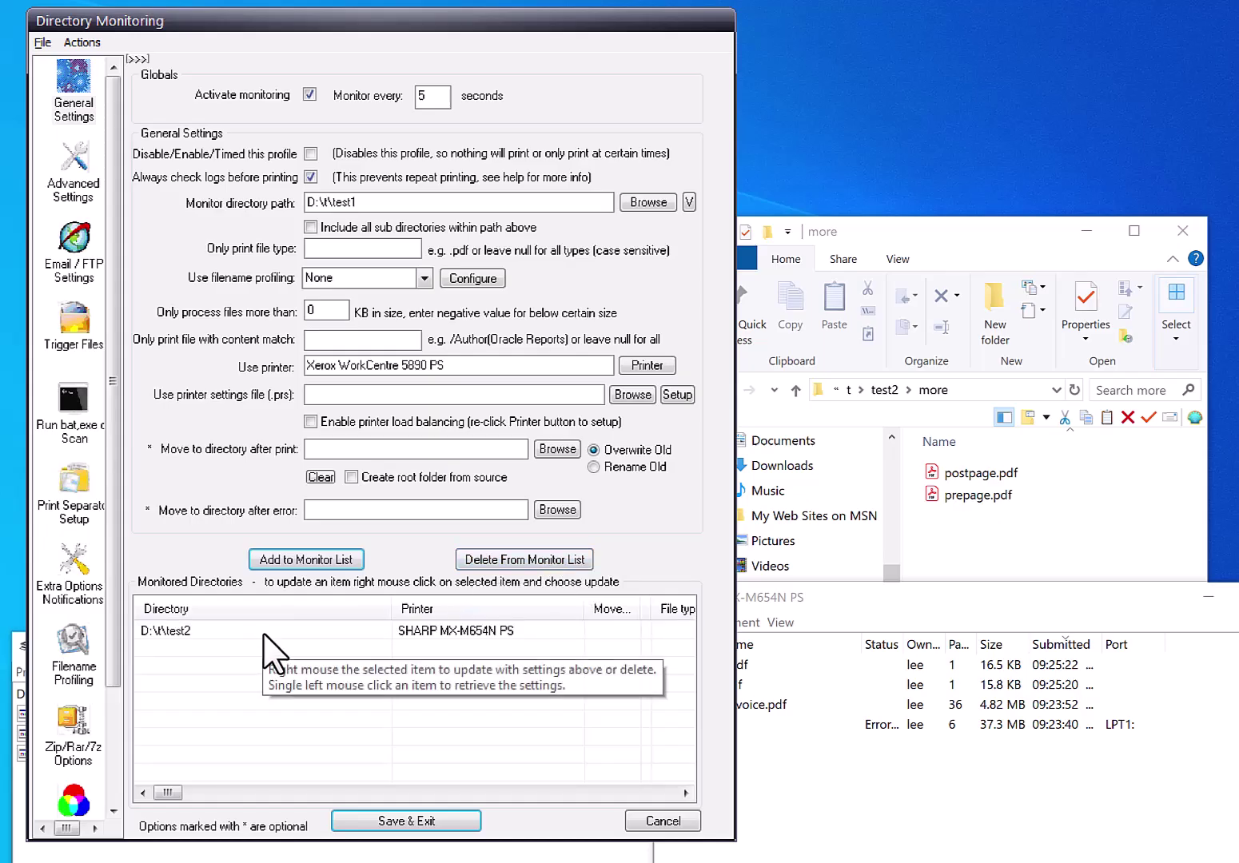